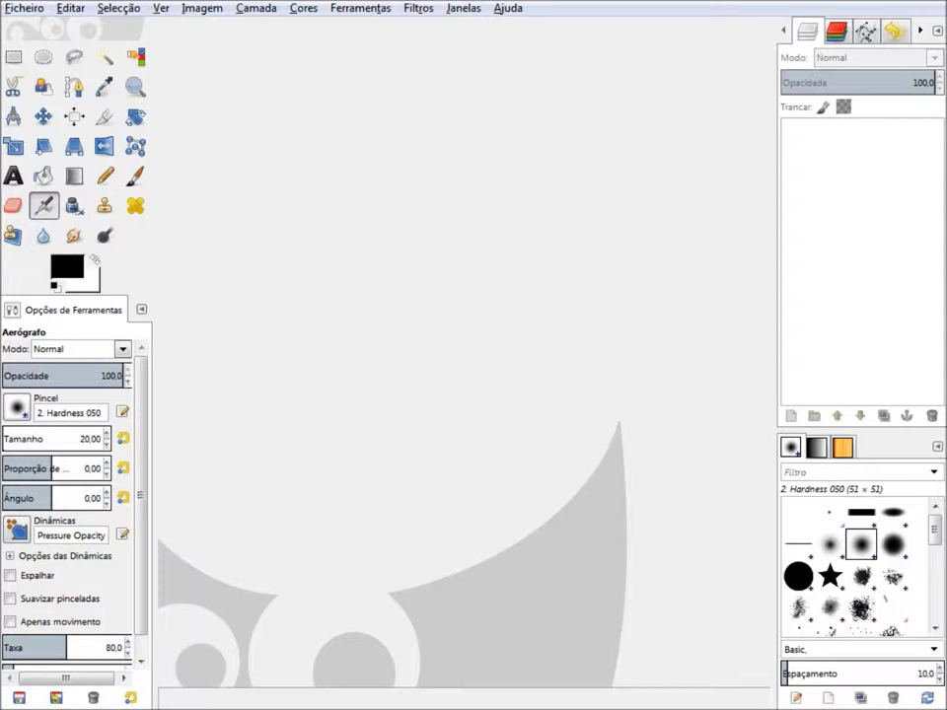
# - Create a new white 300 × 300 px image and bring up the Waves animation settings
pyautogui.click(10, 8)
pyautogui.click(45, 30)
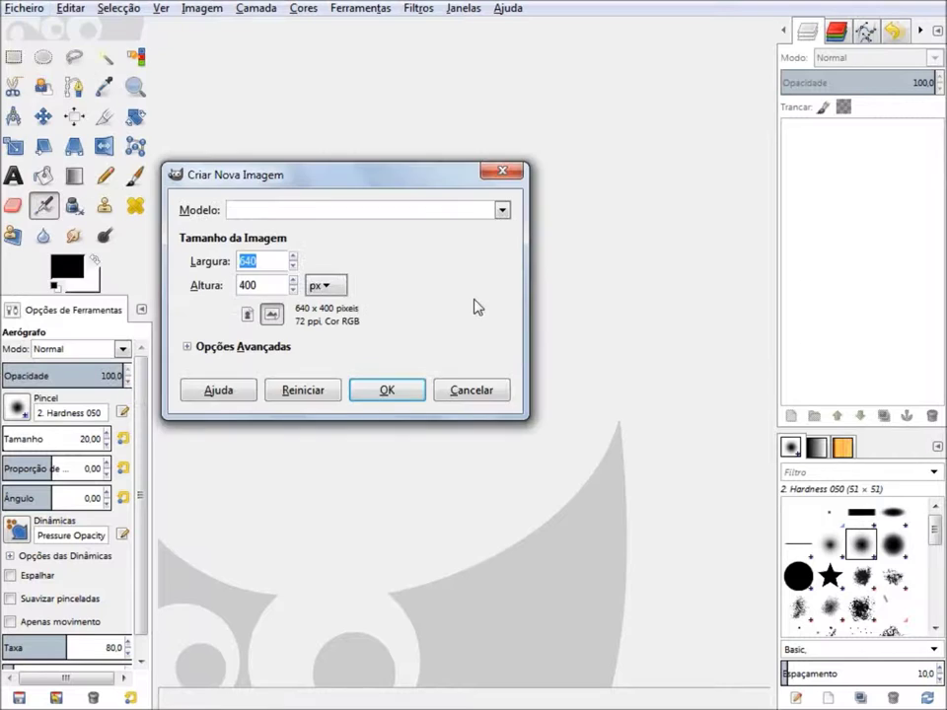
pyautogui.click(285, 264)
pyautogui.doubleClick(285, 264)
pyautogui.press('Tab')
pyautogui.write('3')
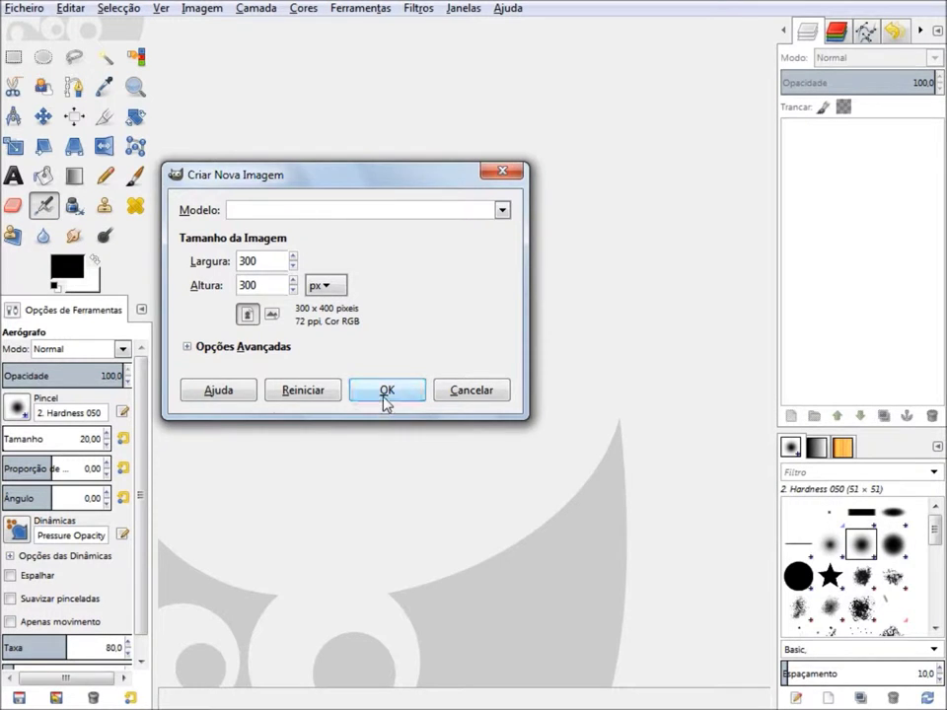
pyautogui.click(383, 398)
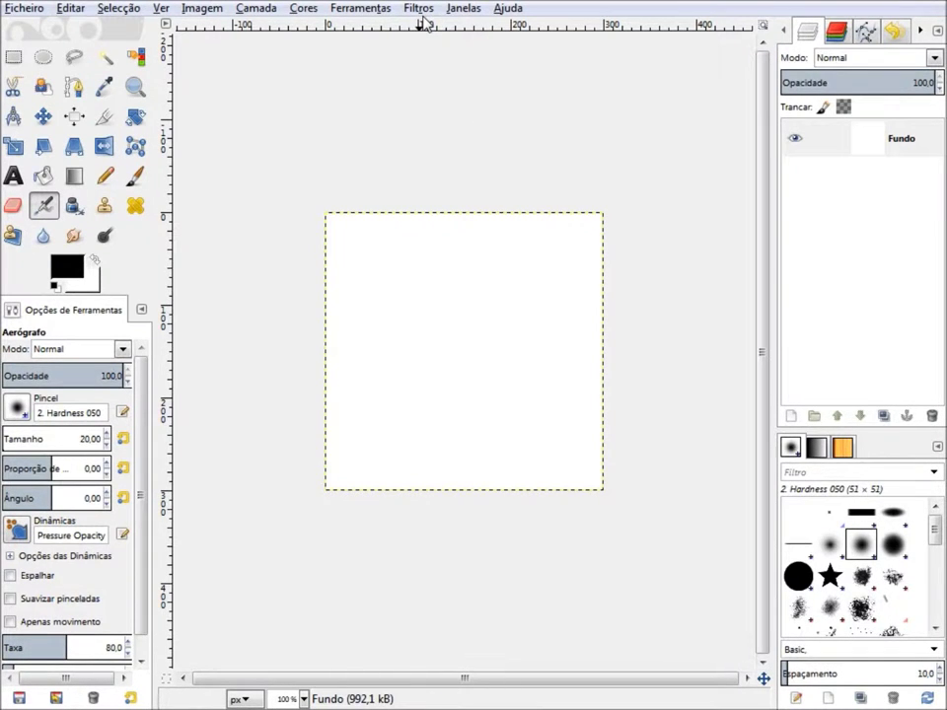
pyautogui.click(422, 9)
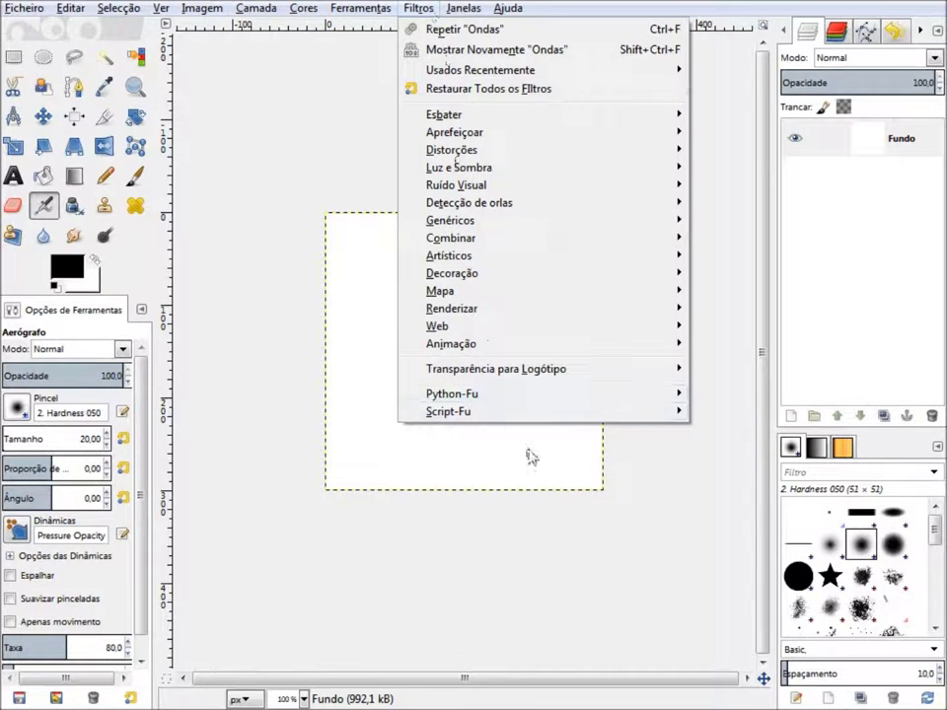
pyautogui.moveTo(523, 343)
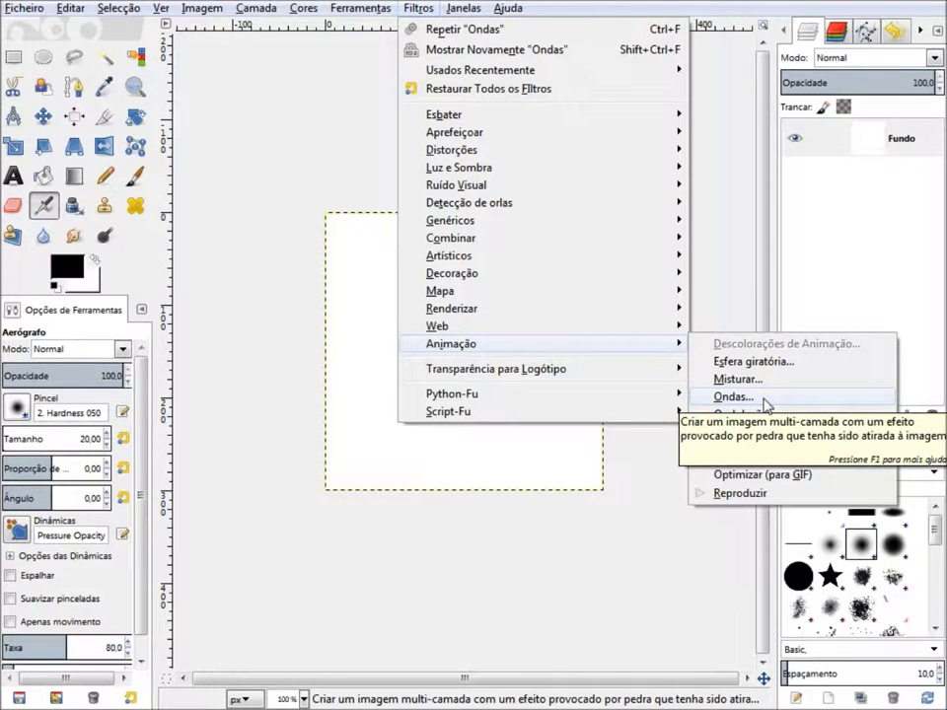
pyautogui.click(764, 404)
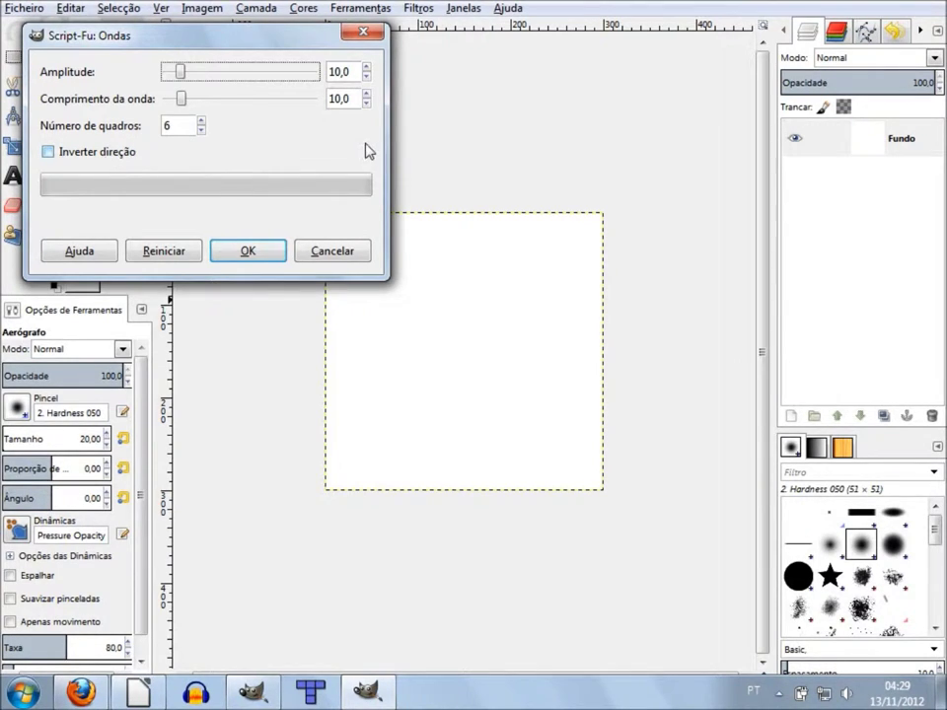
# - Reset the Waves settings to amplitude 10, wavelength 10, 6 frames and generate the animation
pyautogui.moveTo(112, 32); pyautogui.dragTo(188, 105)
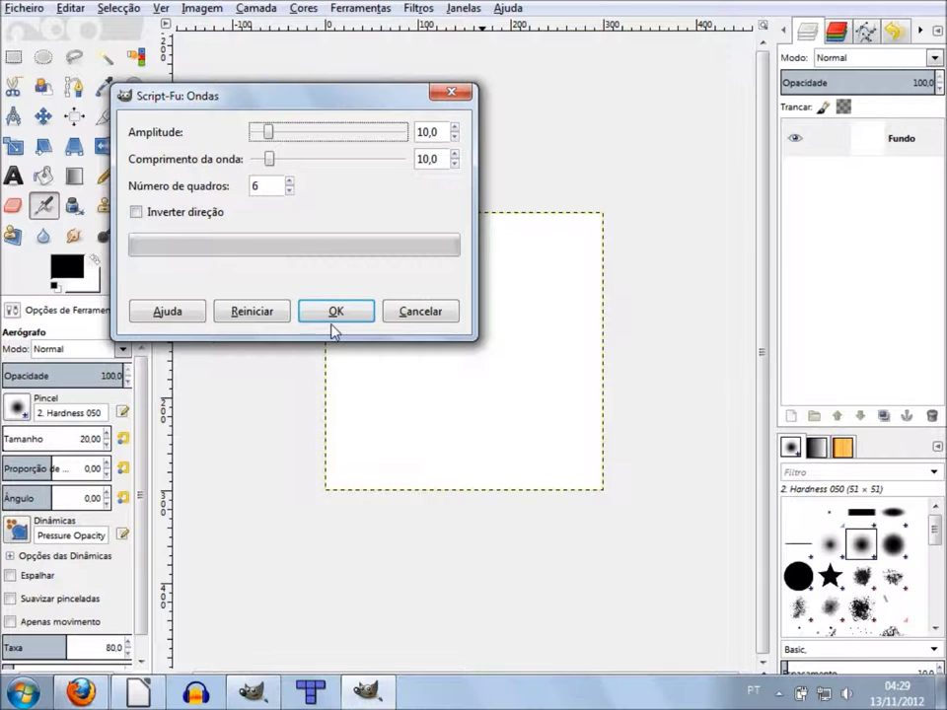
pyautogui.moveTo(268, 132); pyautogui.dragTo(319, 134)
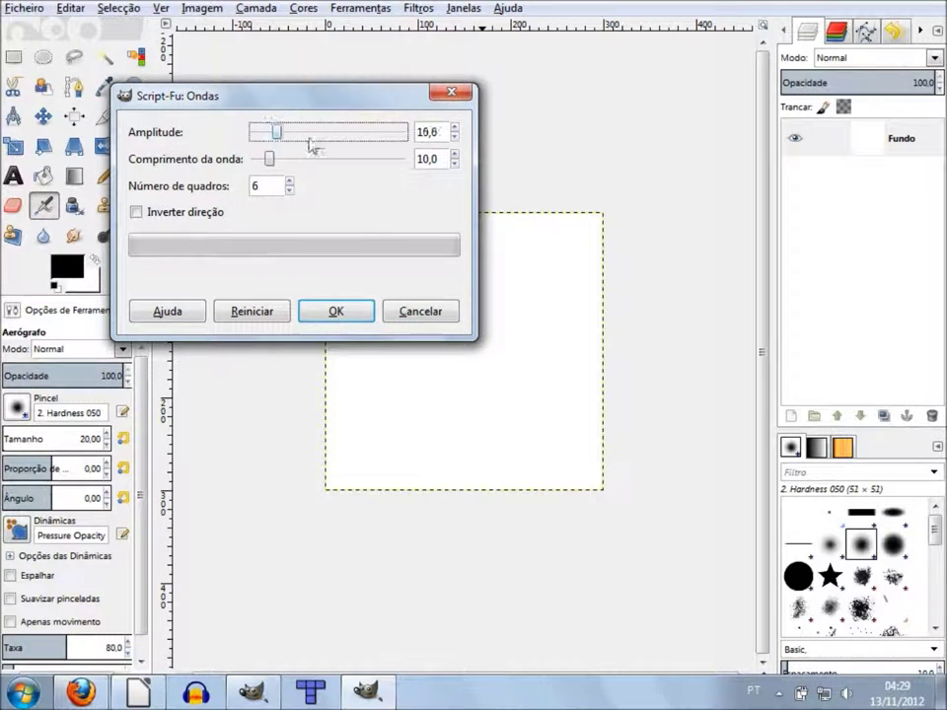
pyautogui.click(248, 312)
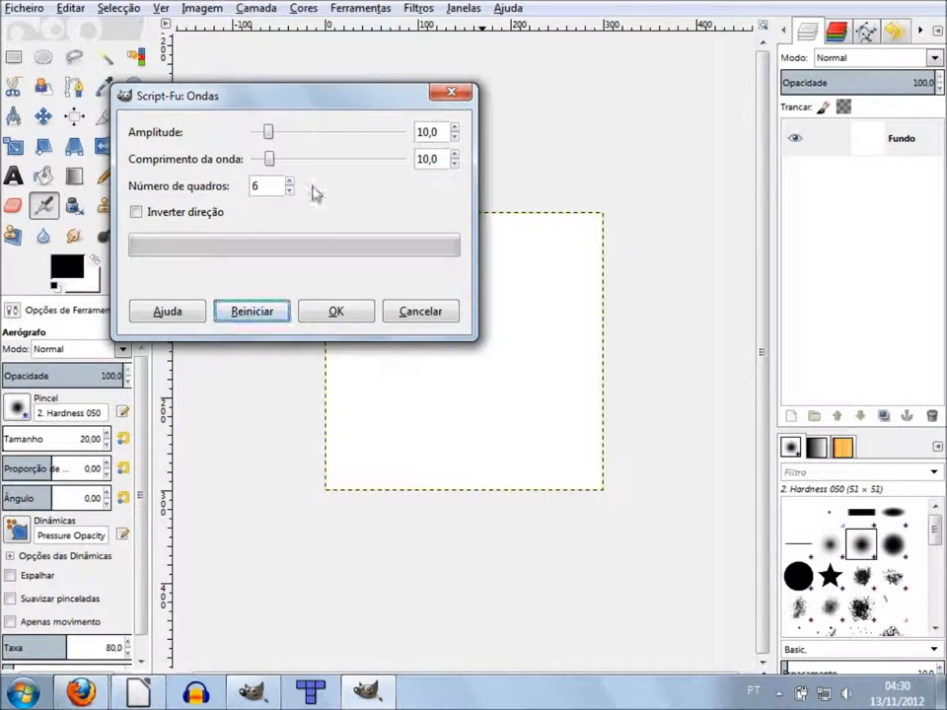
pyautogui.click(337, 311)
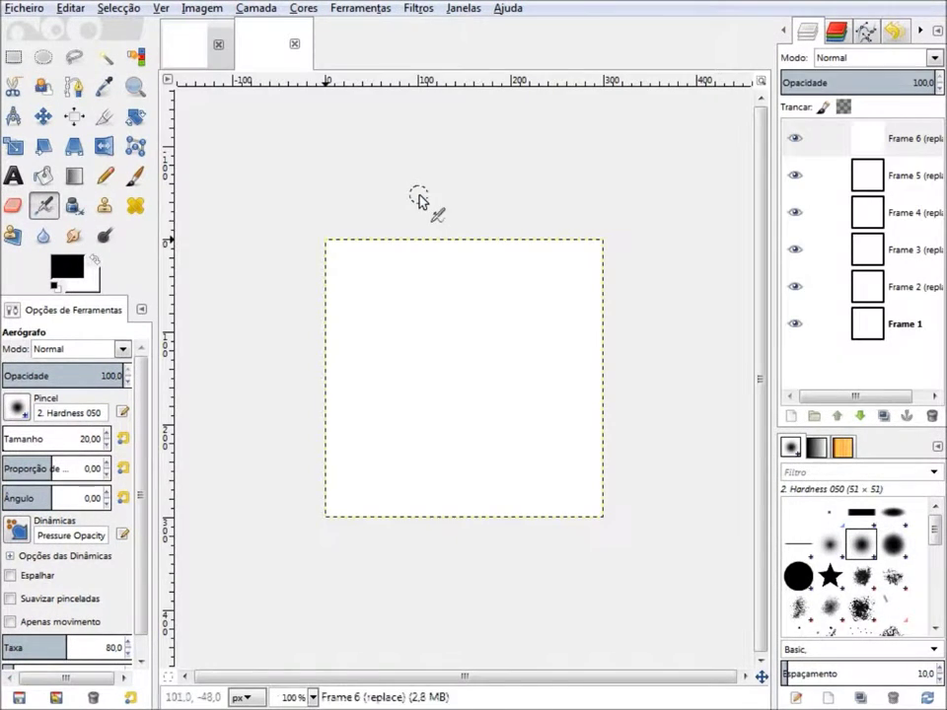
# - Step through layers Frame 1 to Frame 6, ending back on Frame 1
pyautogui.click(898, 328)
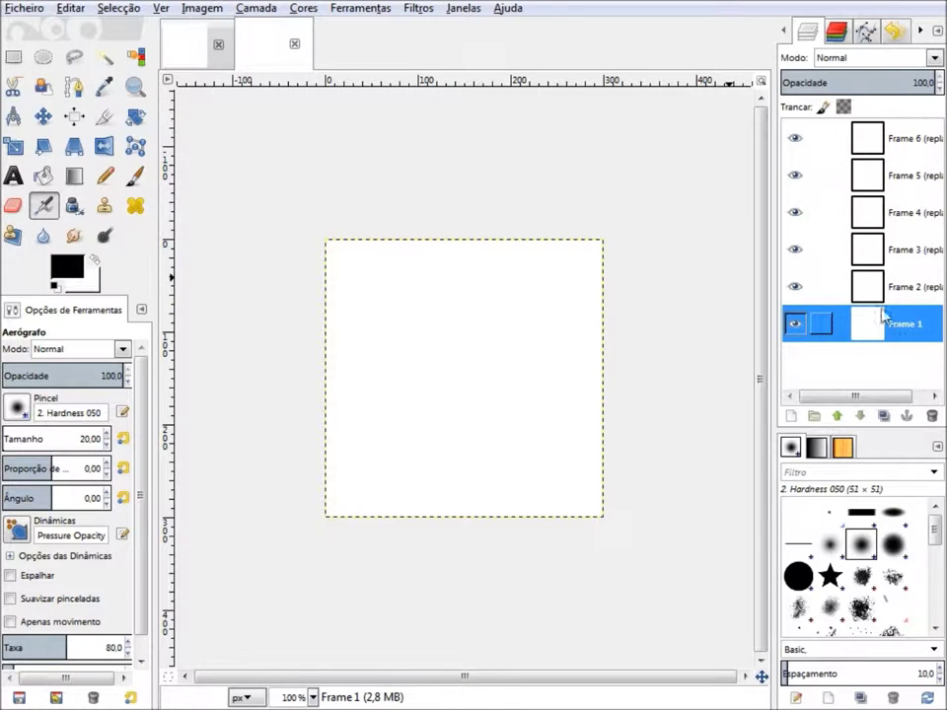
pyautogui.click(893, 291)
pyautogui.click(892, 251)
pyautogui.click(892, 215)
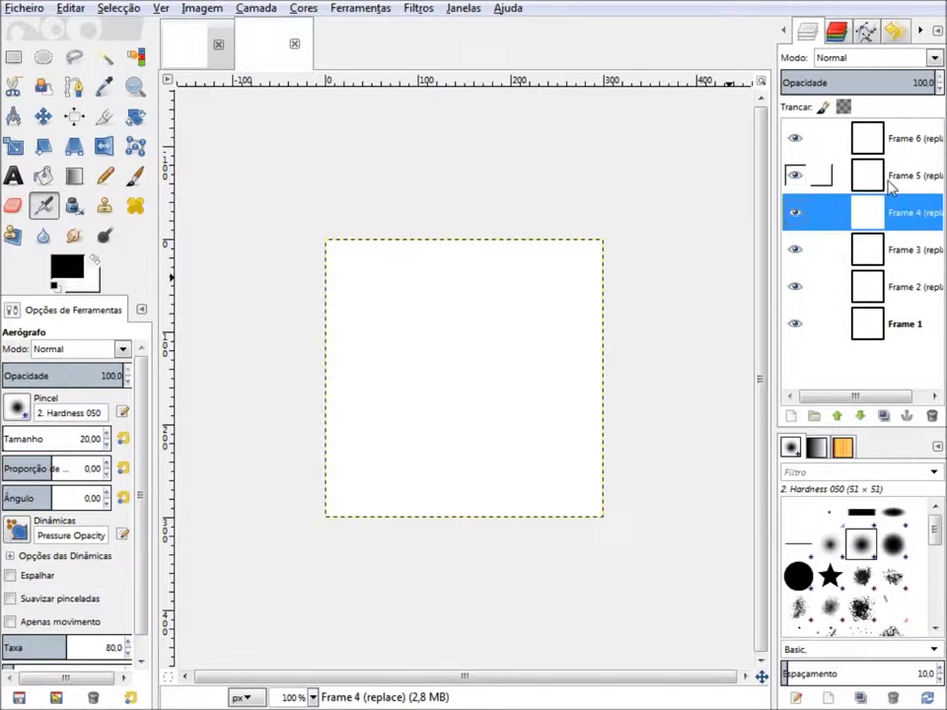
pyautogui.click(887, 176)
pyautogui.click(874, 133)
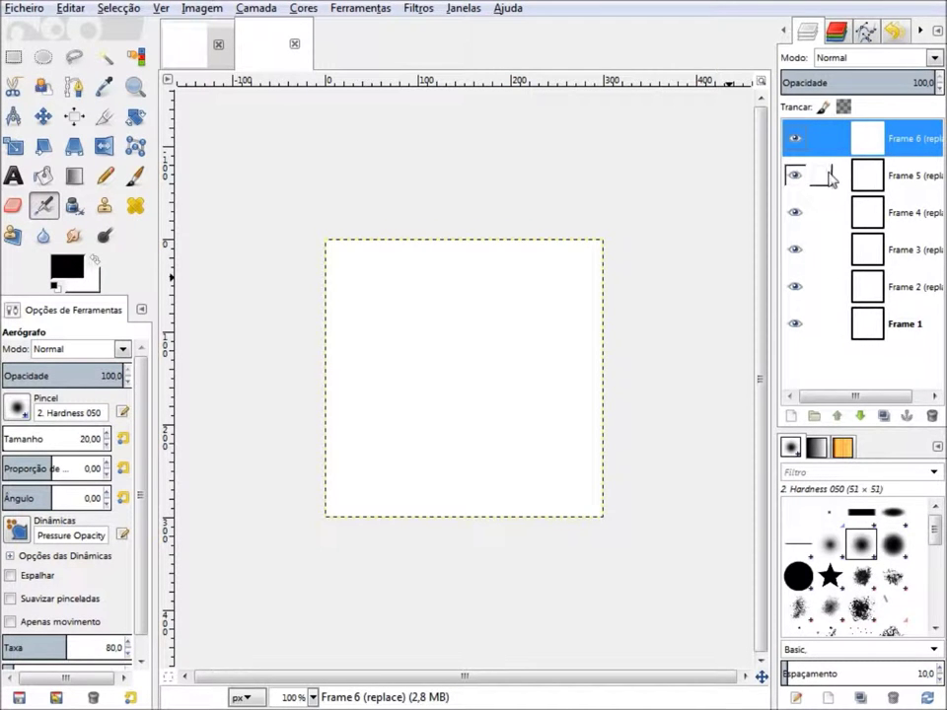
pyautogui.click(900, 323)
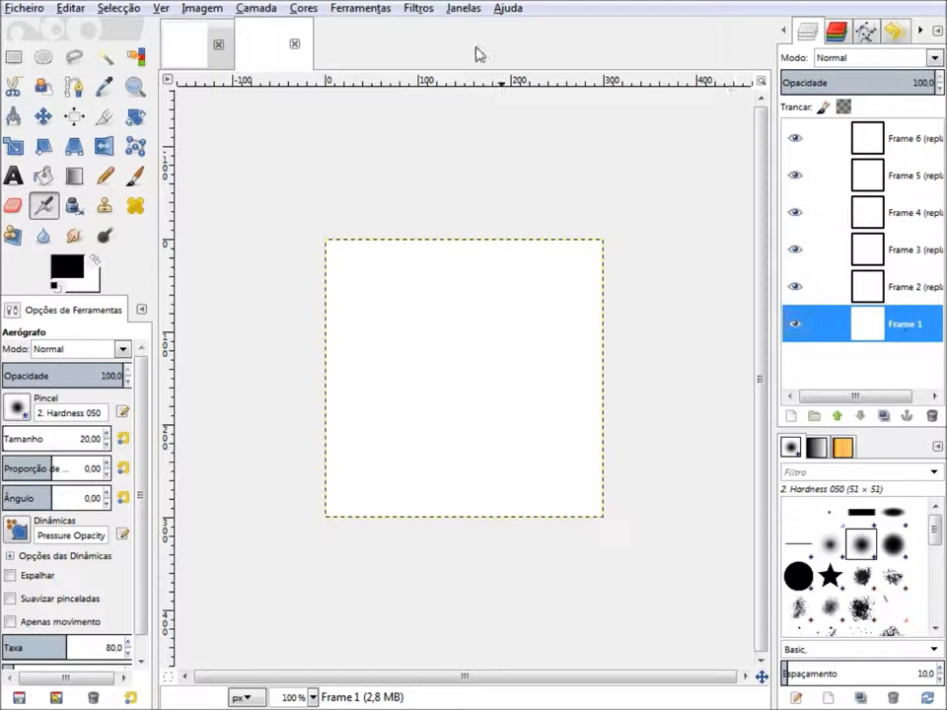
# - Play the six-frame waves animation in Animation Playback, then close the preview
pyautogui.click(419, 8)
pyautogui.moveTo(437, 326)
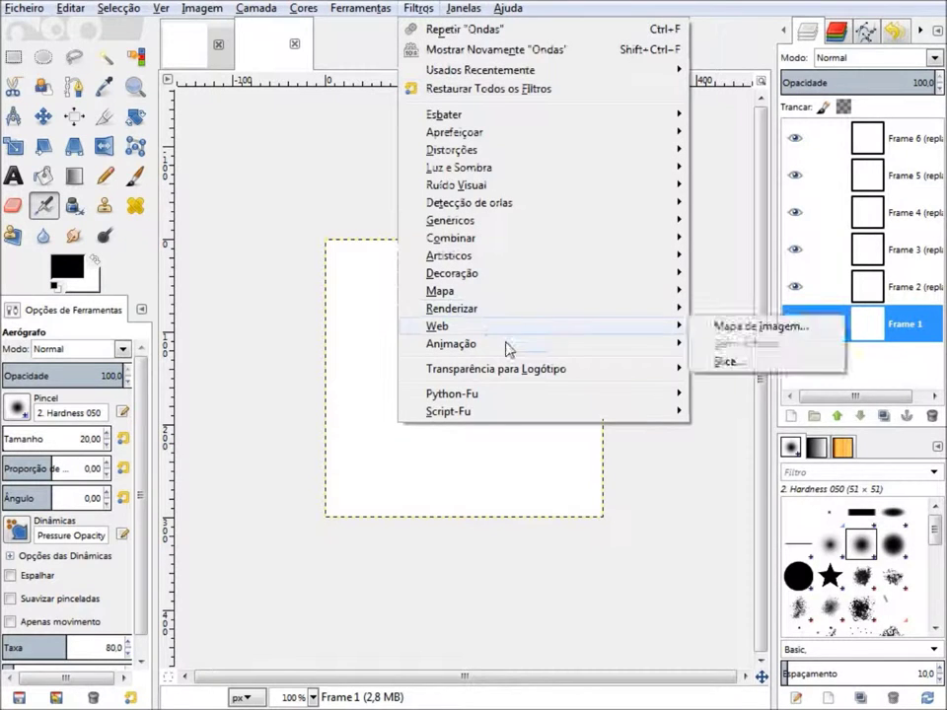
pyautogui.click(747, 490)
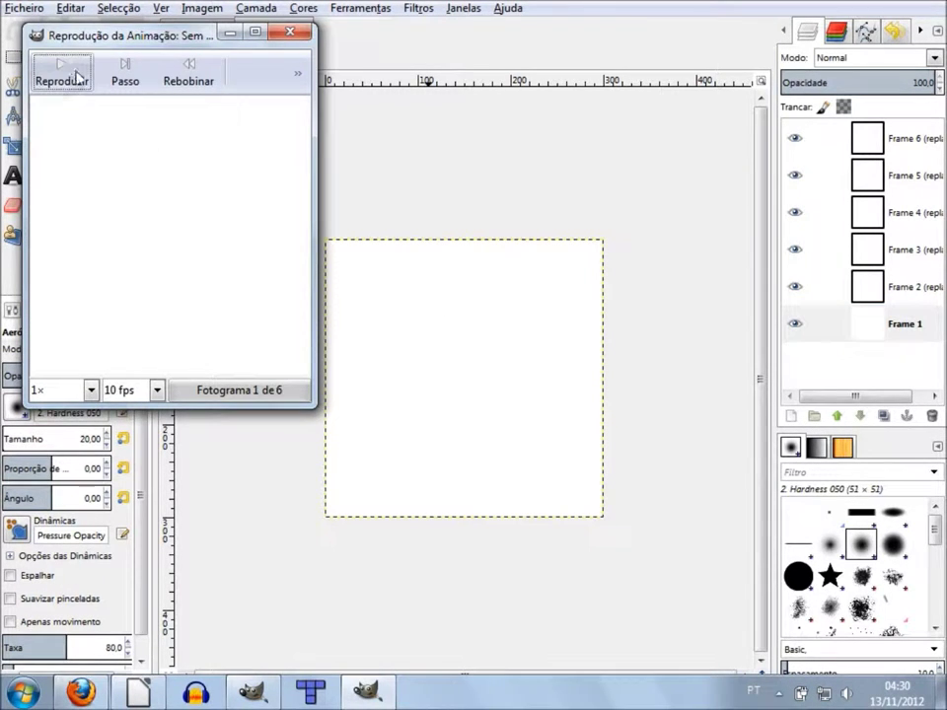
pyautogui.click(69, 75)
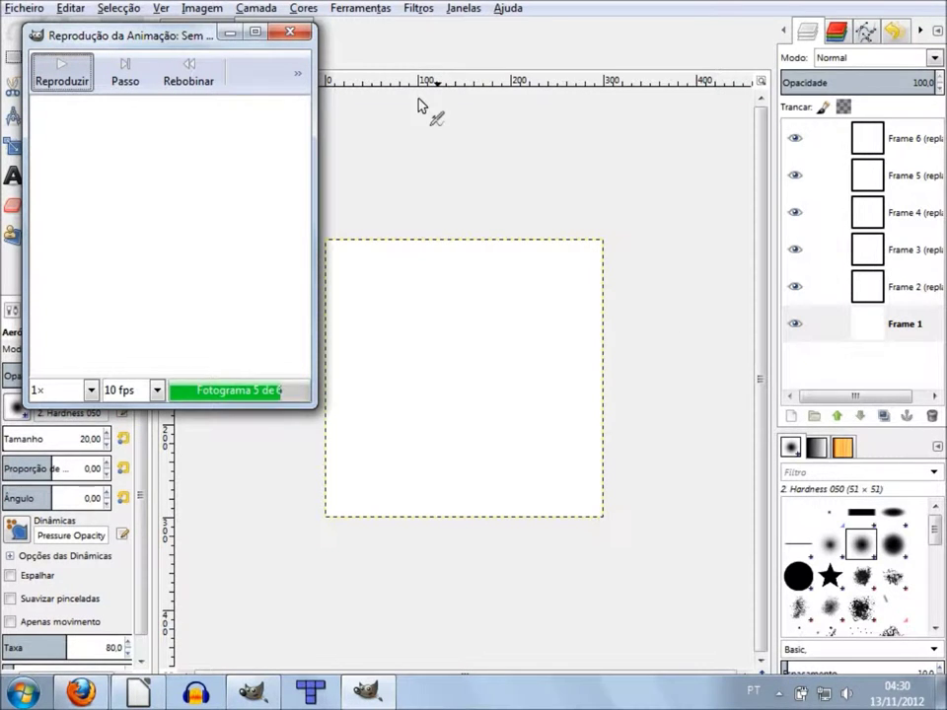
pyautogui.click(304, 37)
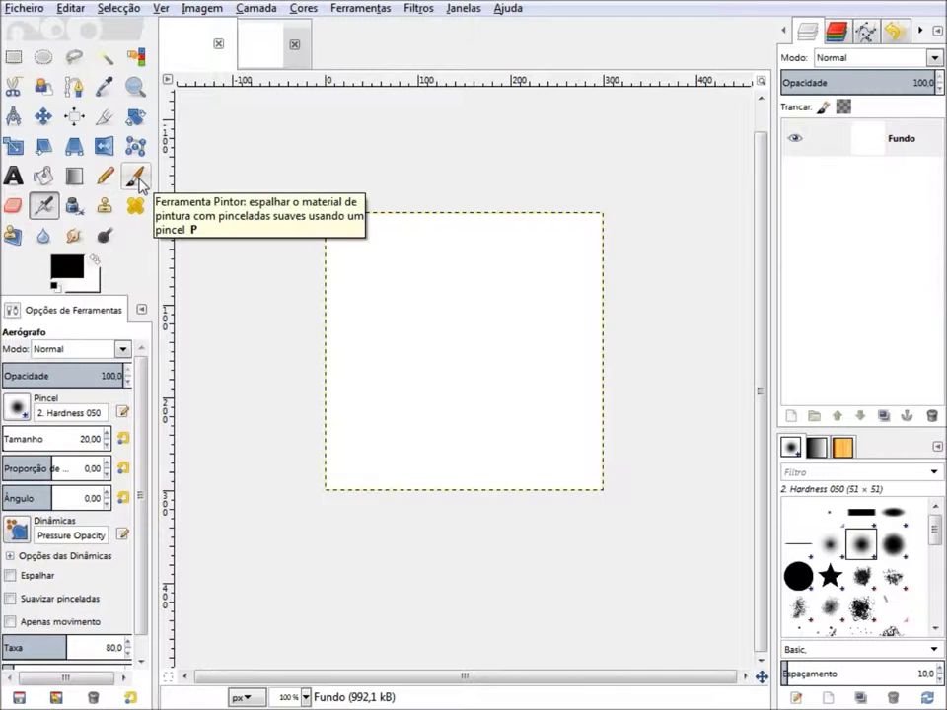
# - Select the paintbrush with brush size 50
pyautogui.click(135, 177)
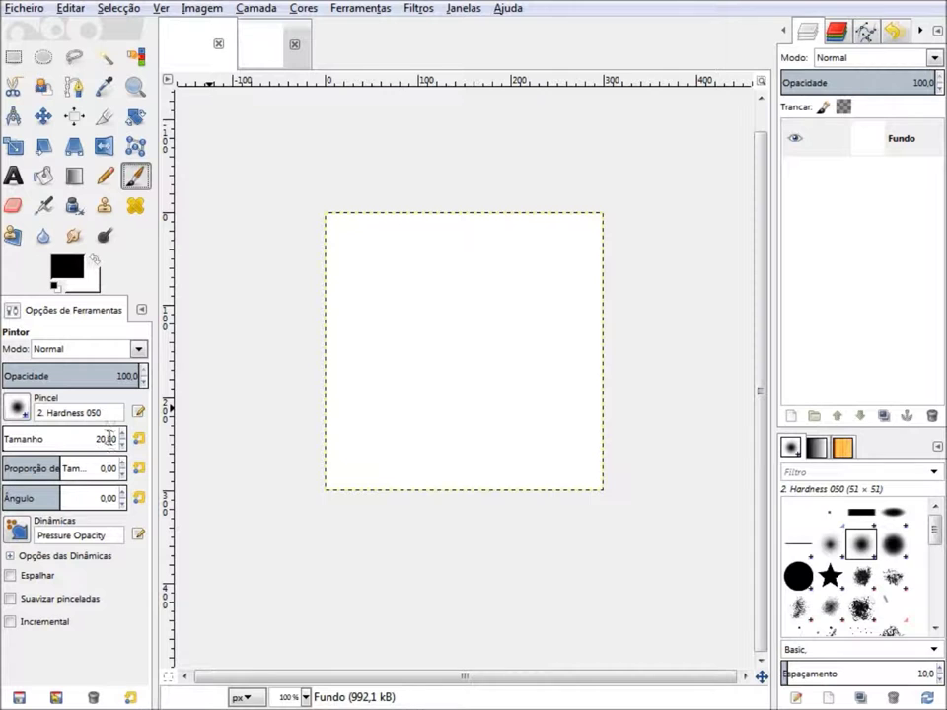
pyautogui.write('5')
pyautogui.press('BackSpace')
pyautogui.press('BackSpace')
pyautogui.write('50')
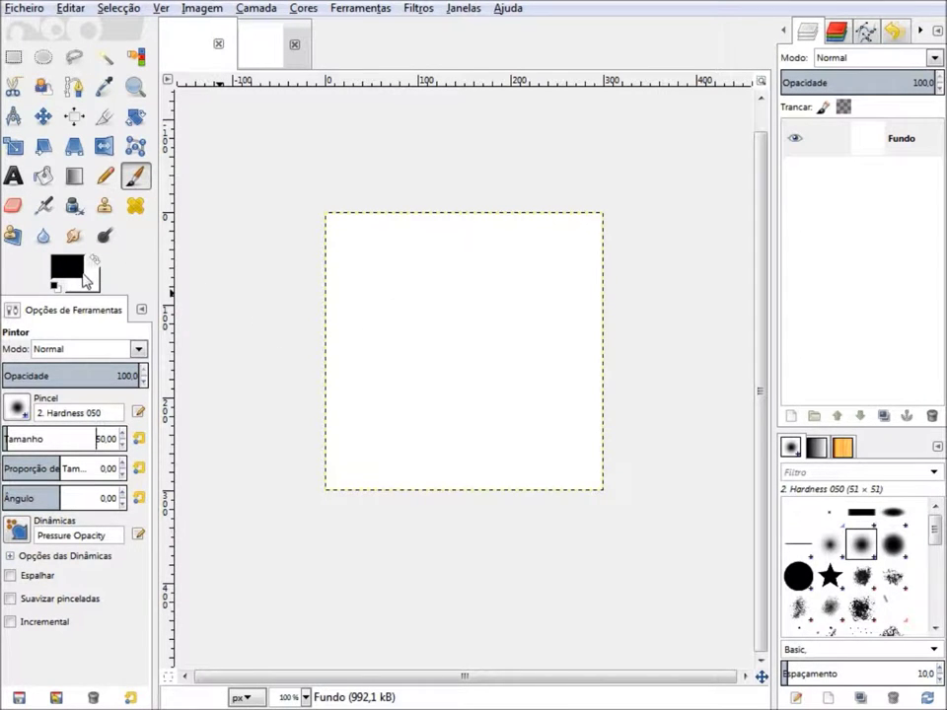
# - Stamp fourteen soft black dots scattered around the centre and edges of the canvas
pyautogui.click(394, 308)
pyautogui.click(453, 288)
pyautogui.click(531, 321)
pyautogui.click(507, 404)
pyautogui.click(431, 412)
pyautogui.click(360, 381)
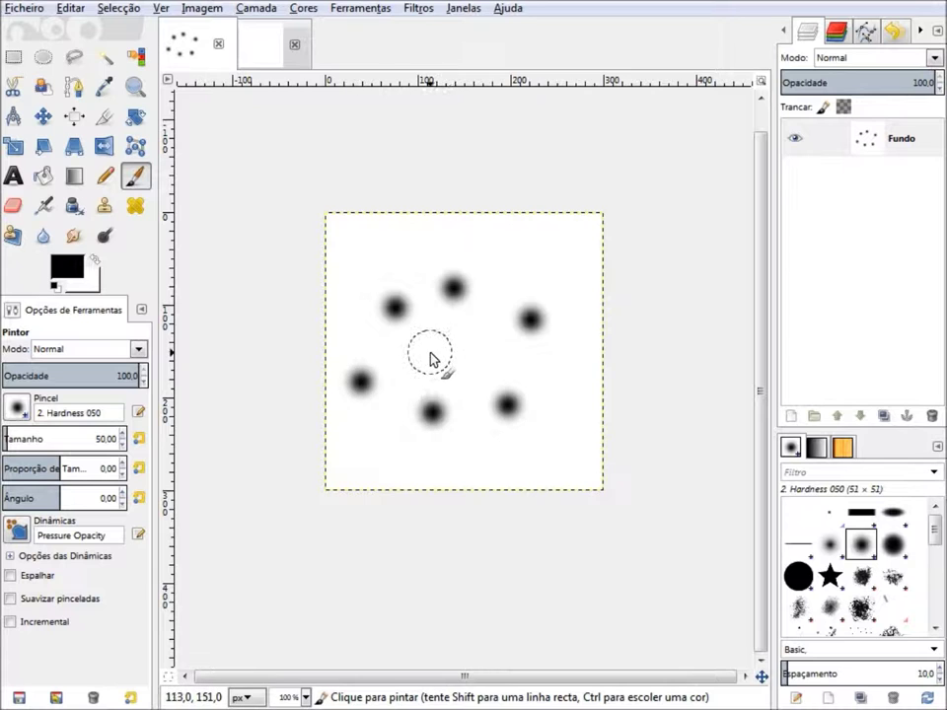
pyautogui.click(429, 352)
pyautogui.click(487, 355)
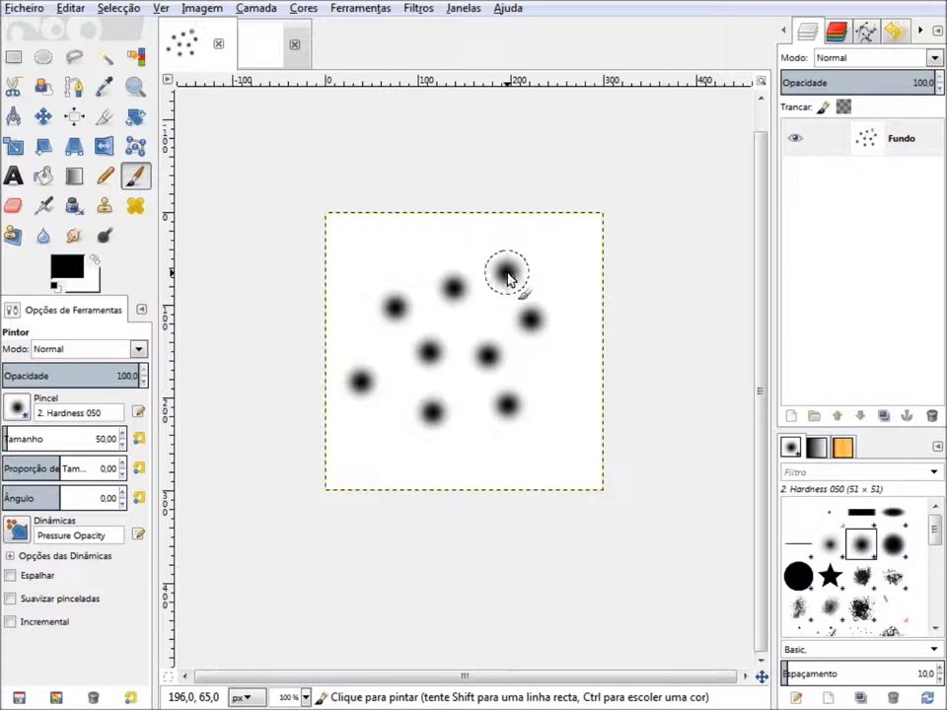
pyautogui.click(414, 251)
pyautogui.click(386, 442)
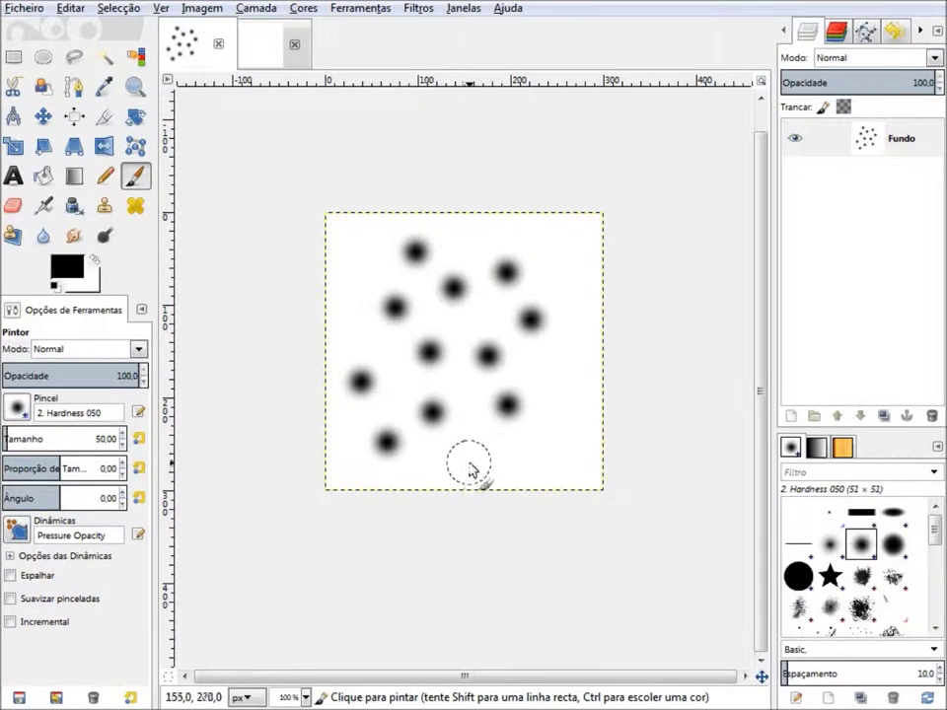
pyautogui.click(469, 460)
pyautogui.click(554, 388)
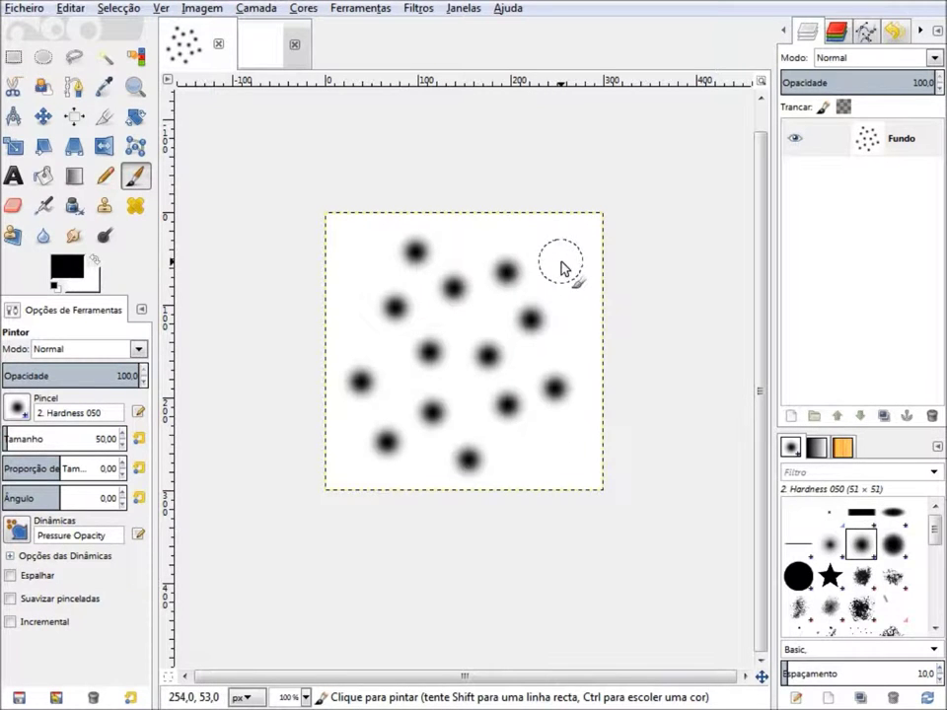
pyautogui.click(560, 260)
pyautogui.click(472, 227)
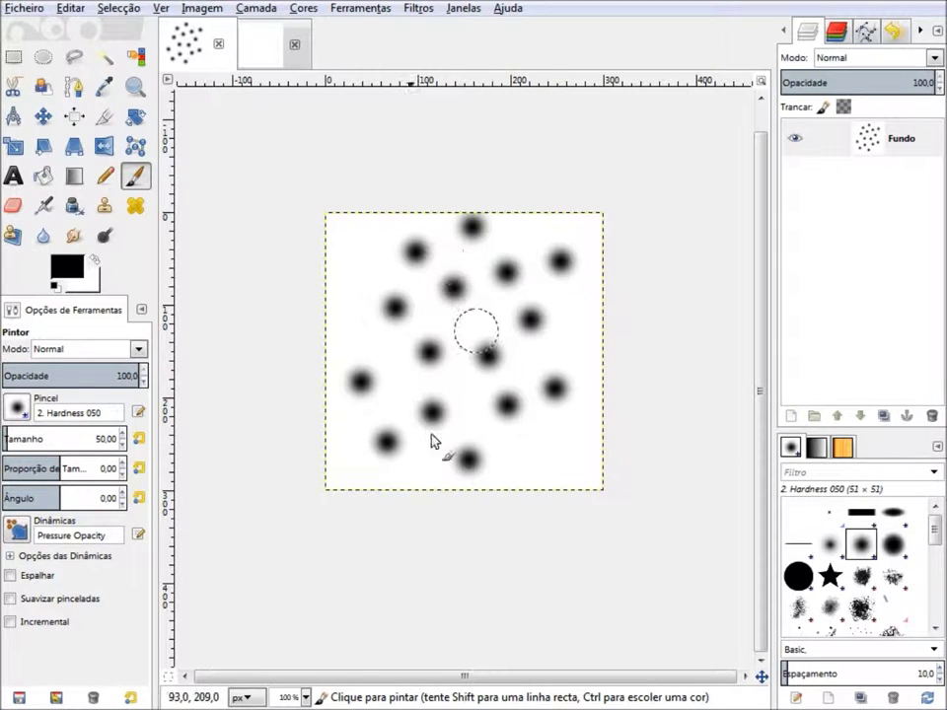
# - Run the Waves animation with default settings on the dotted canvas
pyautogui.click(419, 10)
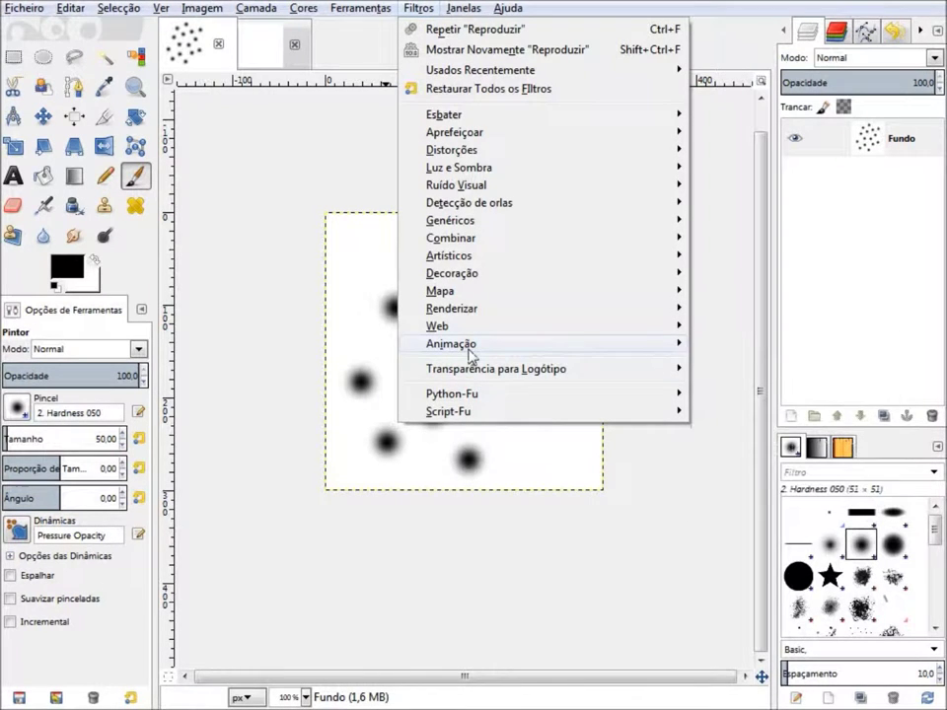
pyautogui.moveTo(451, 343)
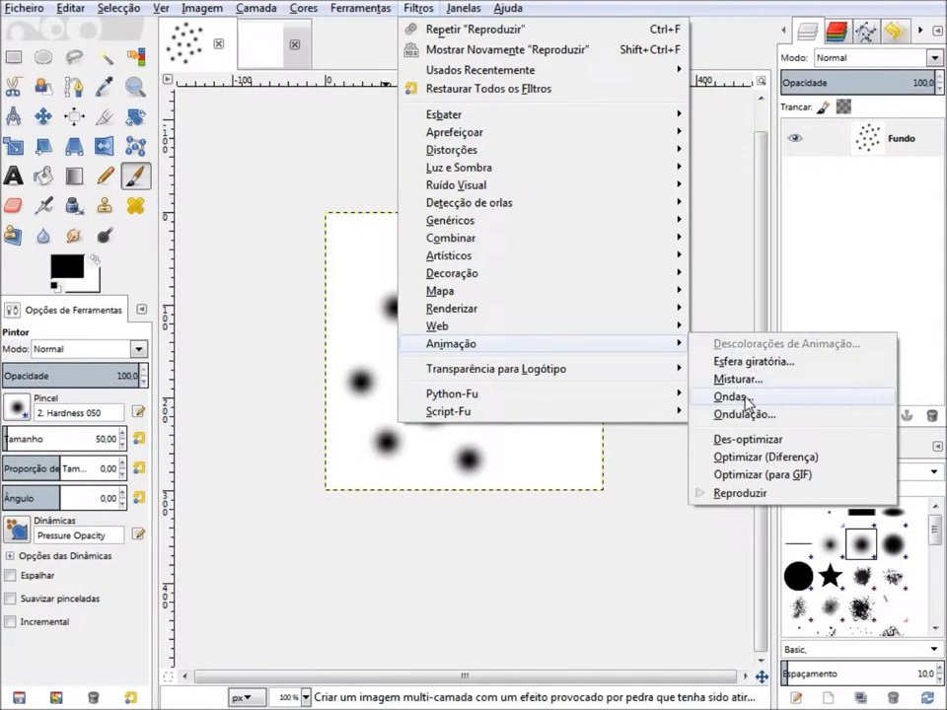
pyautogui.click(746, 398)
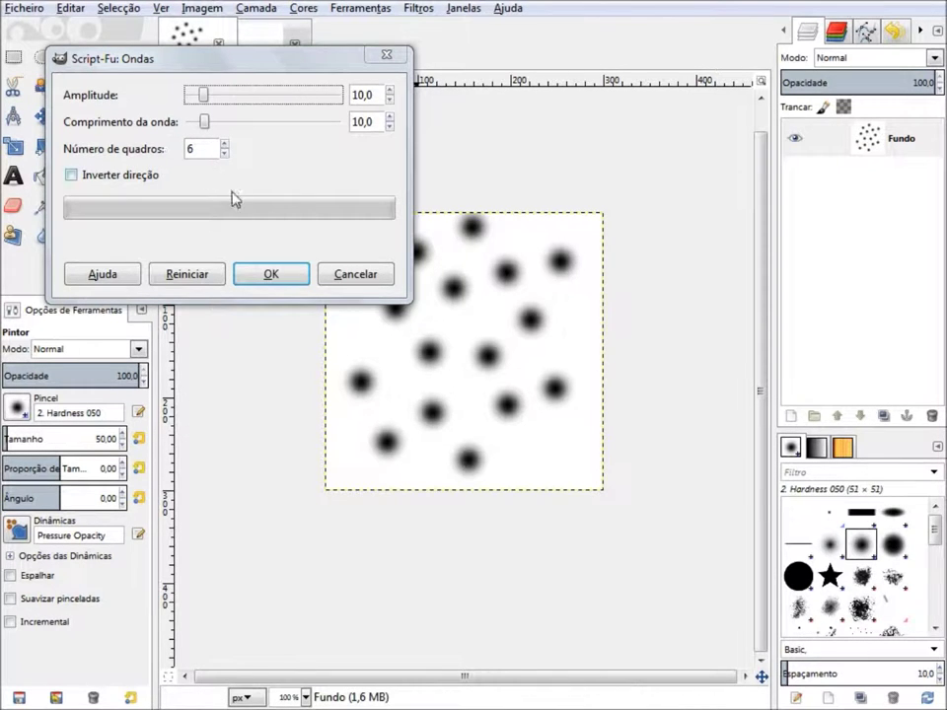
pyautogui.click(270, 275)
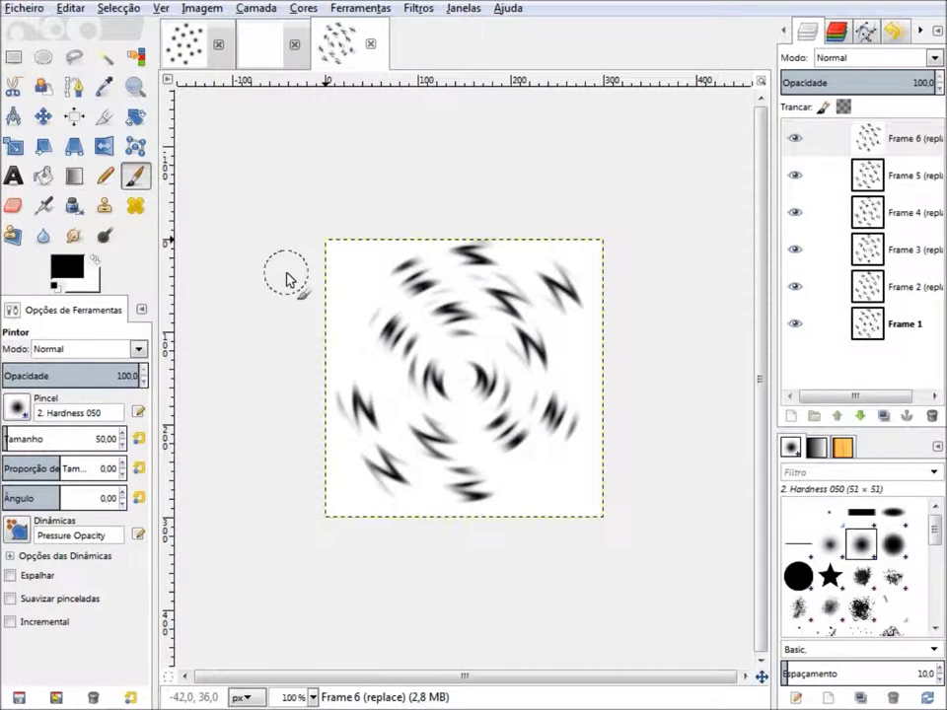
# - Compare the original dot image with its swirl animation copy
pyautogui.click(185, 59)
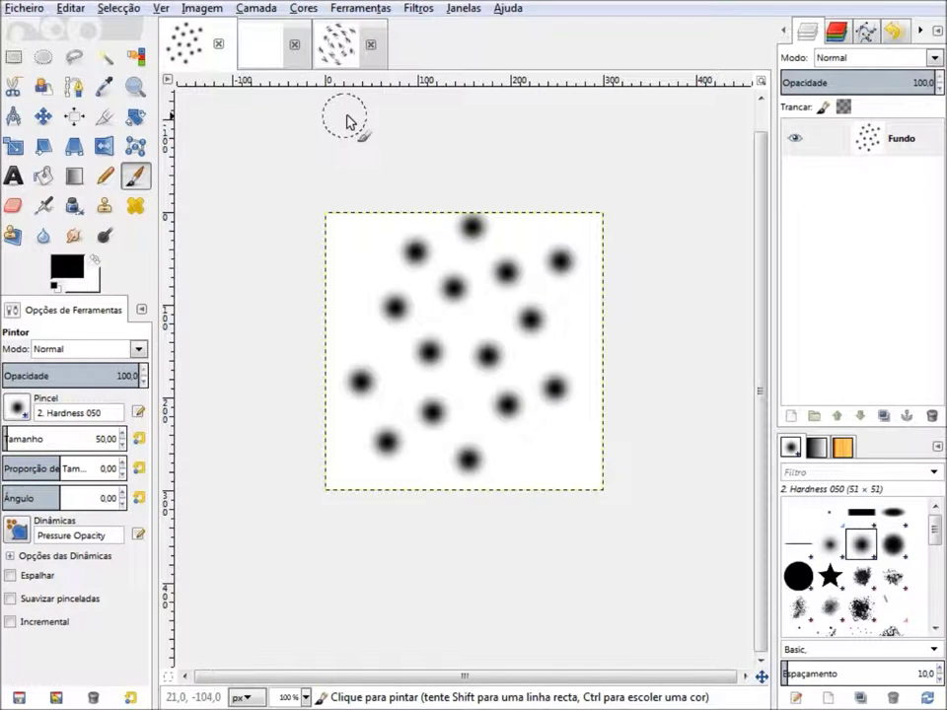
pyautogui.click(352, 57)
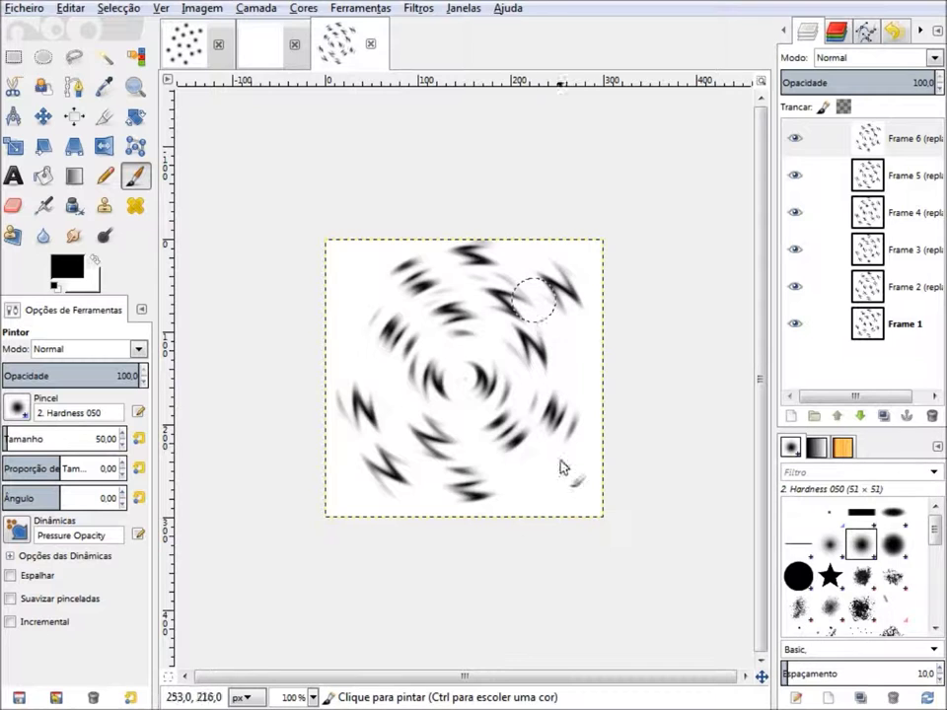
pyautogui.click(185, 44)
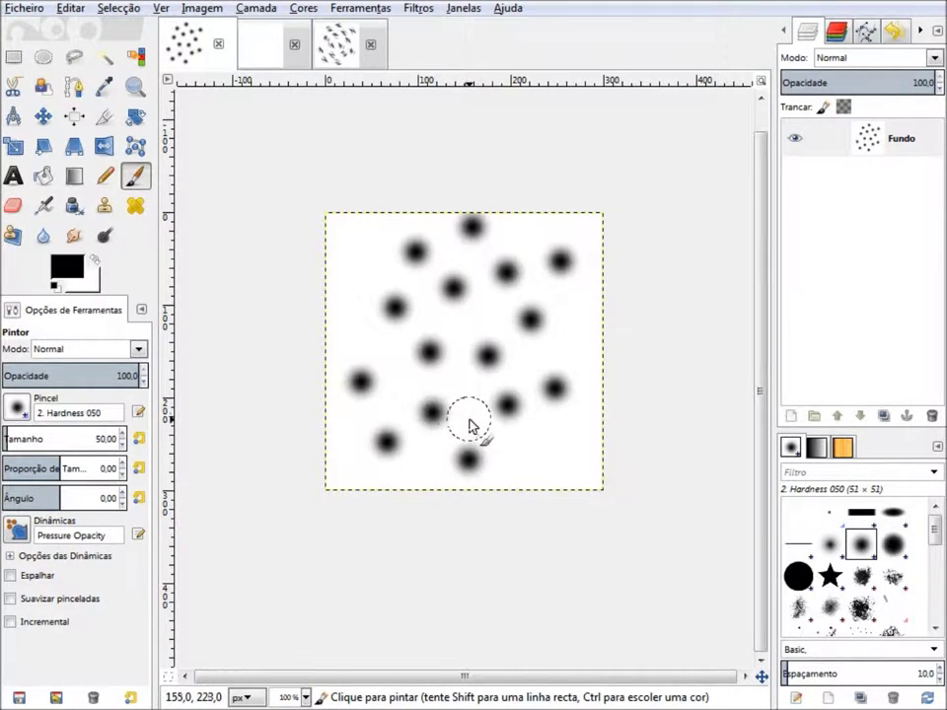
pyautogui.click(337, 51)
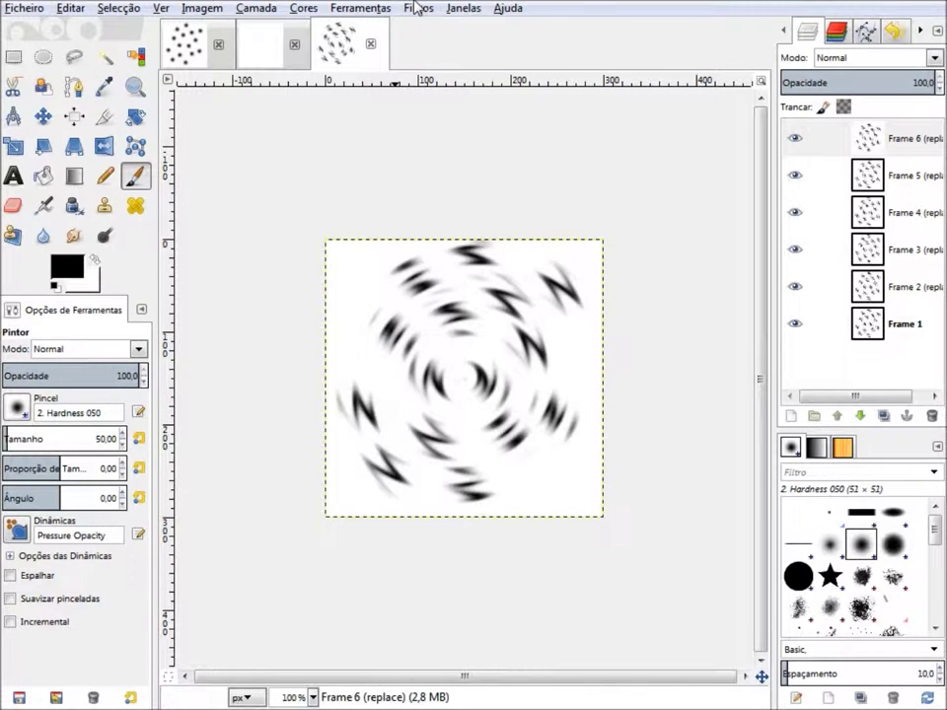
pyautogui.click(418, 7)
pyautogui.moveTo(451, 343)
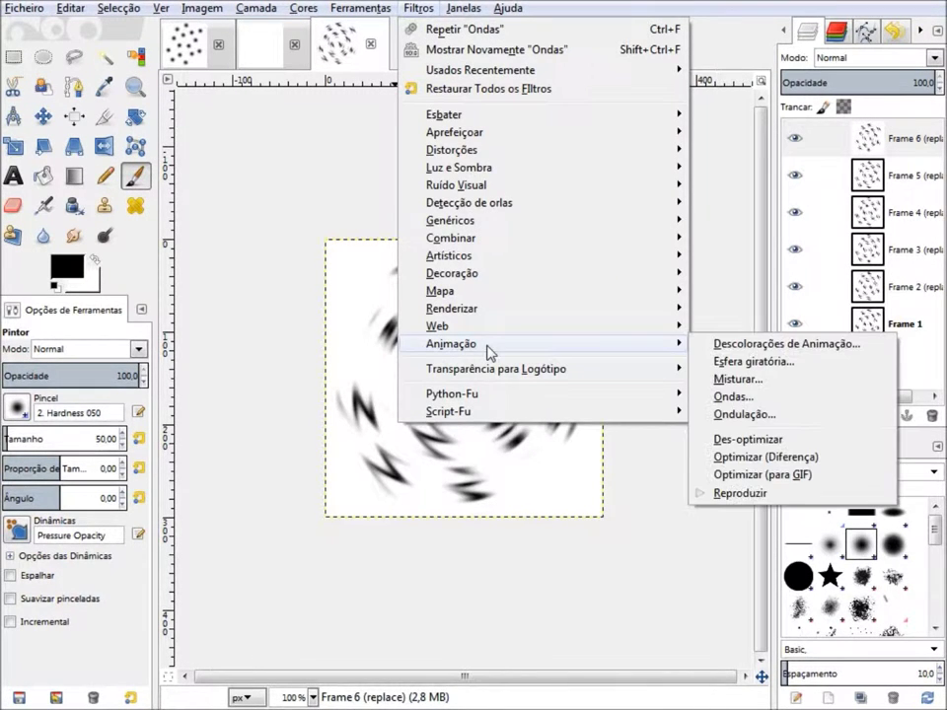
# - Play the six-frame swirl animation, close the preview, and return to the dot image
pyautogui.click(734, 495)
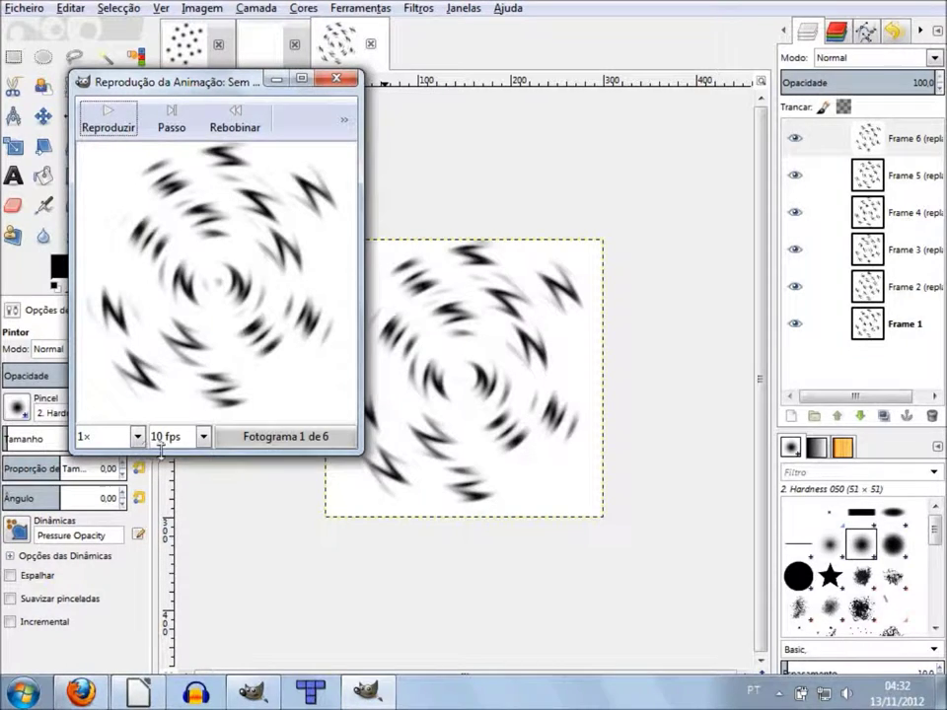
pyautogui.click(104, 127)
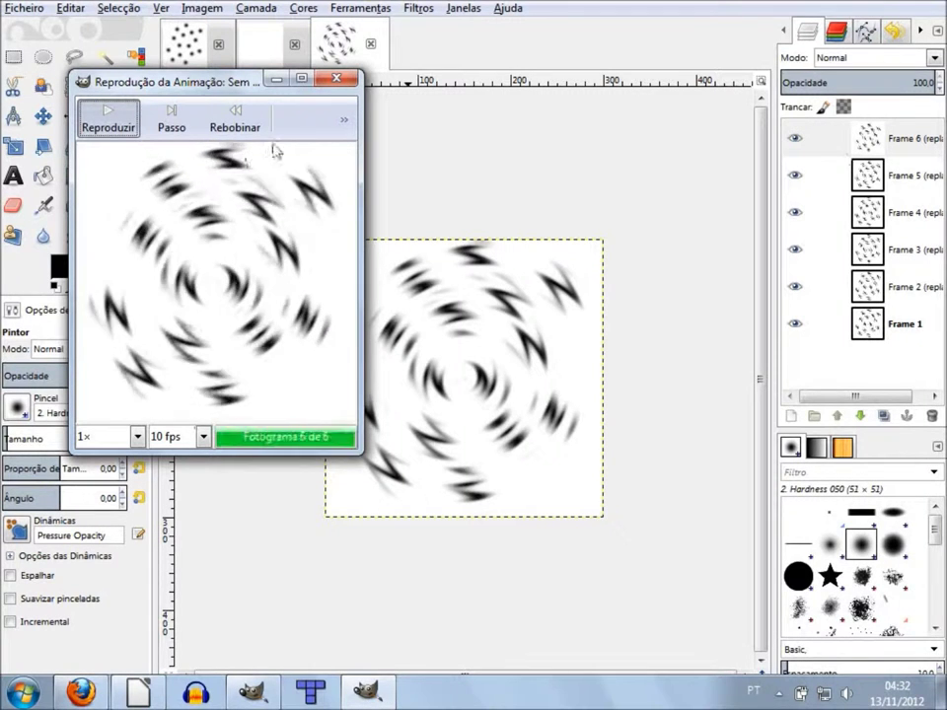
pyautogui.click(336, 79)
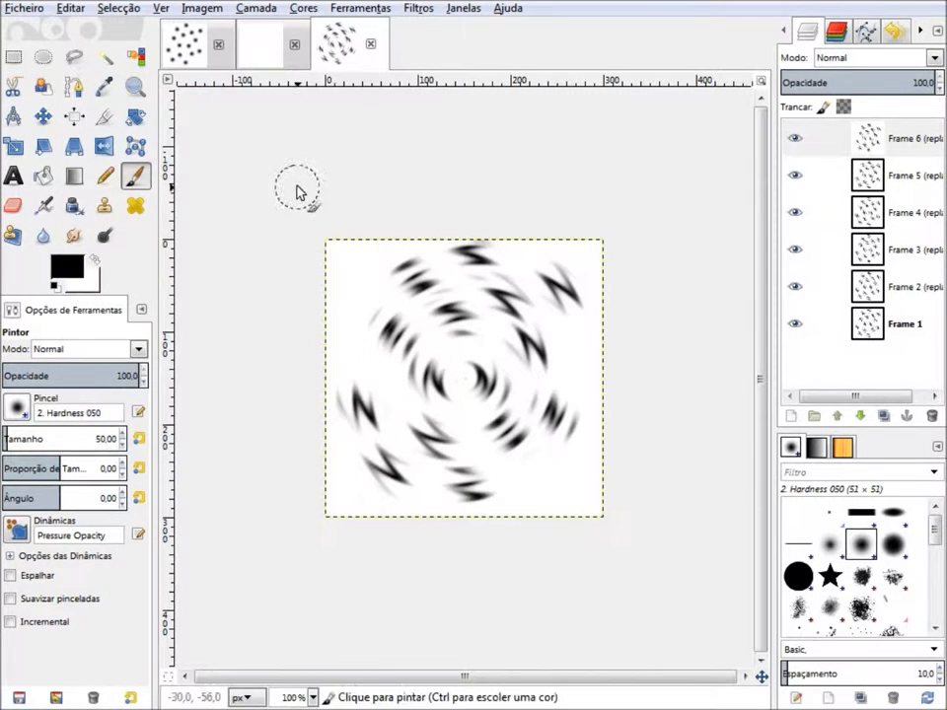
pyautogui.click(184, 57)
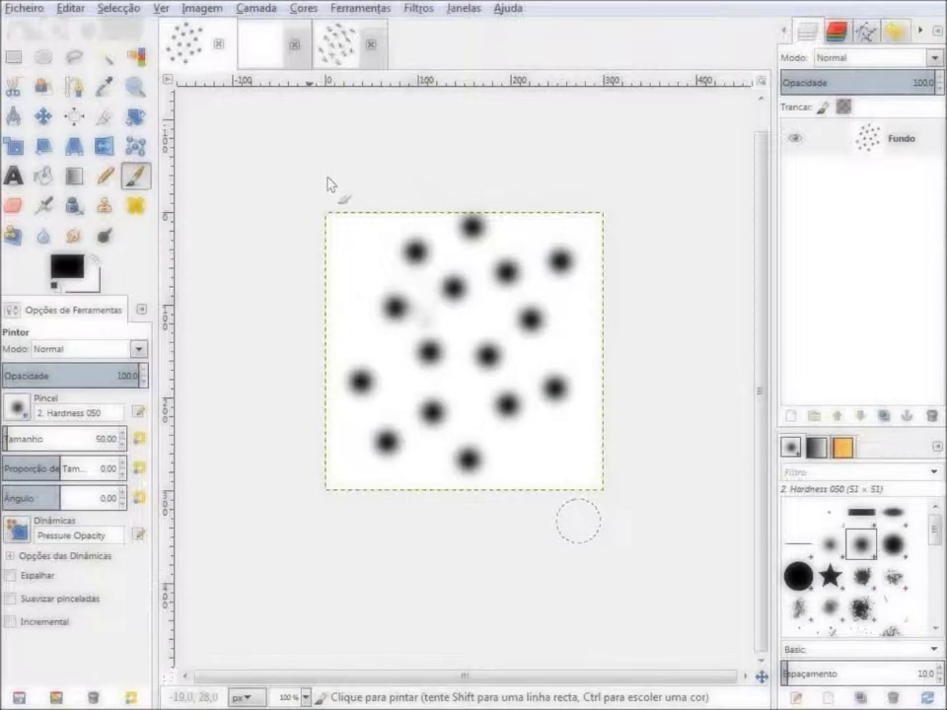
# - Return to the dot image and bring up Waves settings (amplitude 10, wavelength 10, 6 frames)
pyautogui.click(417, 8)
pyautogui.moveTo(450, 343)
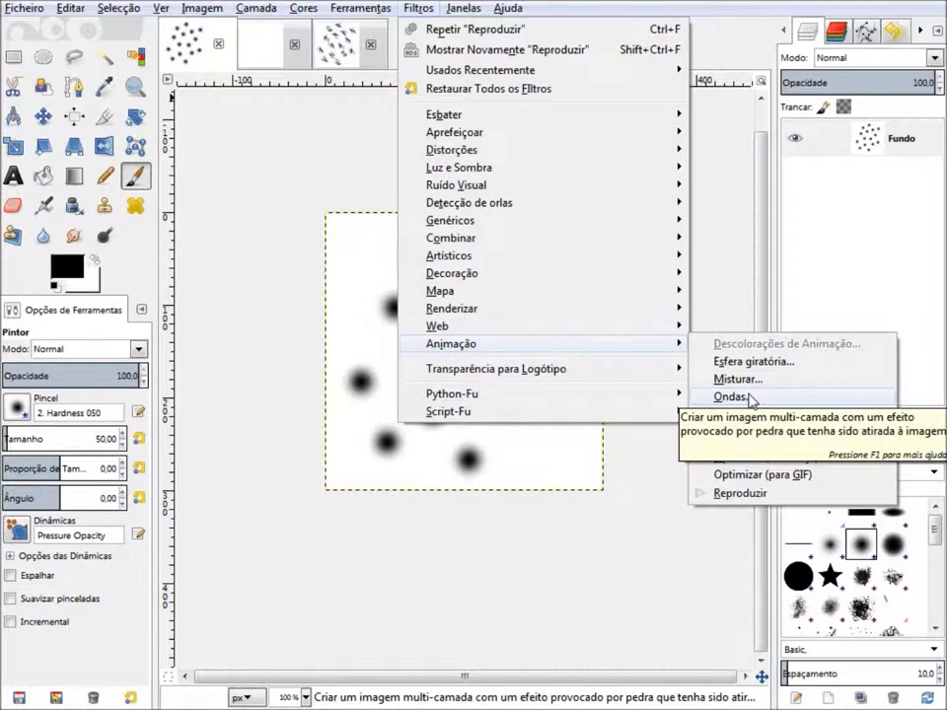
pyautogui.press('Escape')
pyautogui.press('Escape')
pyautogui.click(360, 8)
pyautogui.click(291, 168)
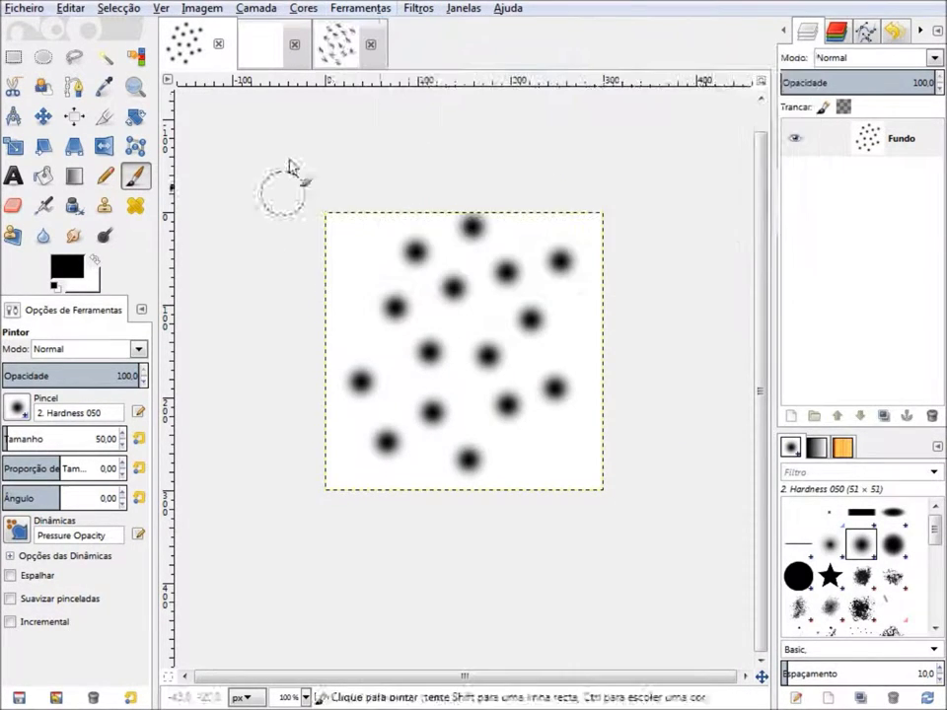
pyautogui.click(347, 44)
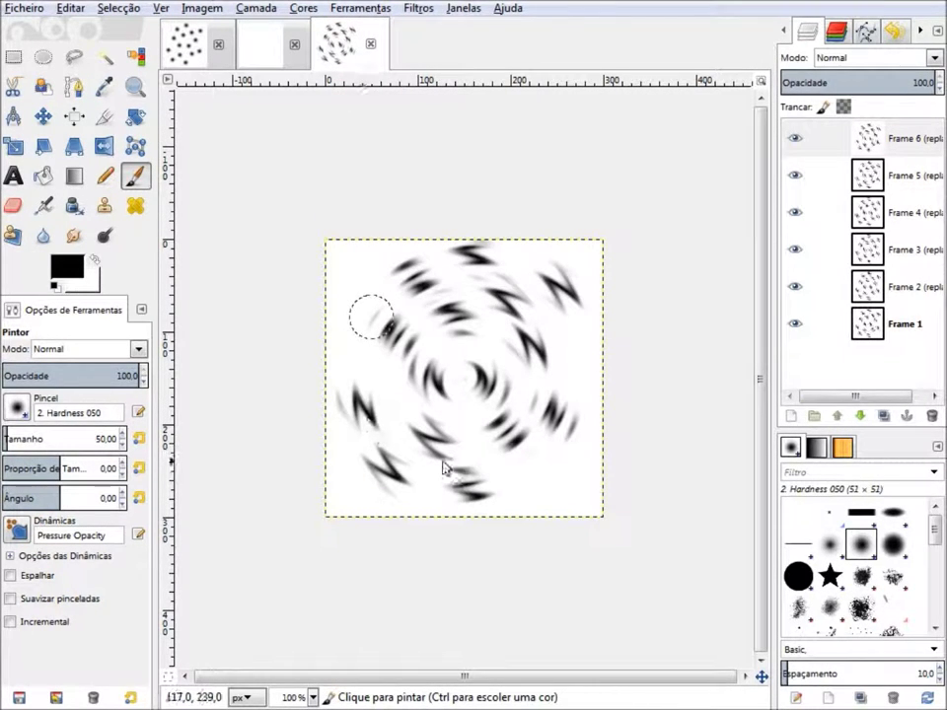
pyautogui.click(186, 55)
pyautogui.click(419, 8)
pyautogui.moveTo(451, 343)
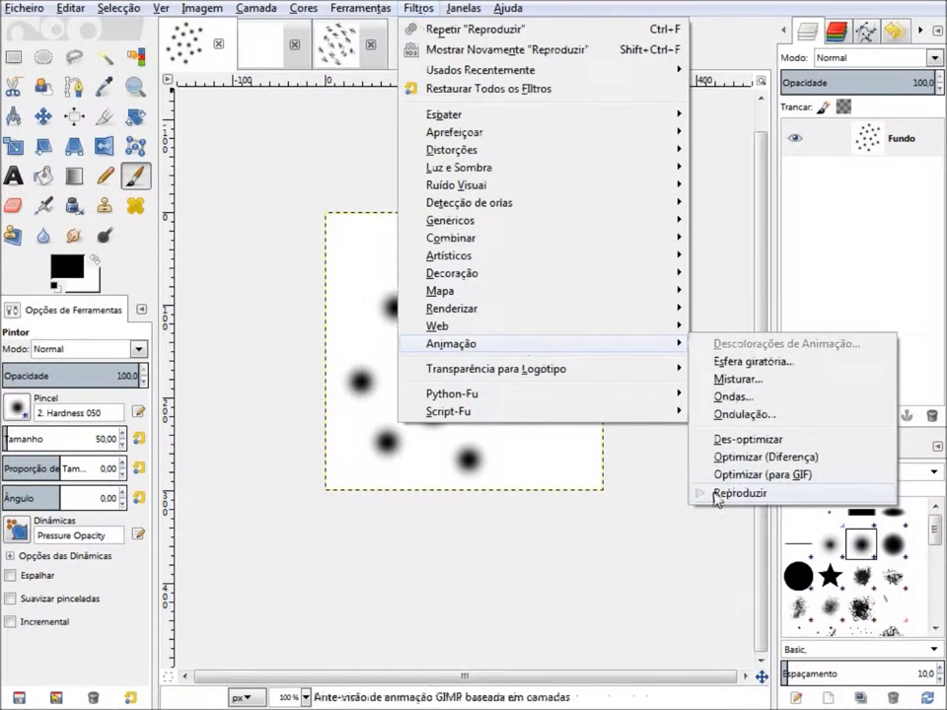
pyautogui.click(729, 397)
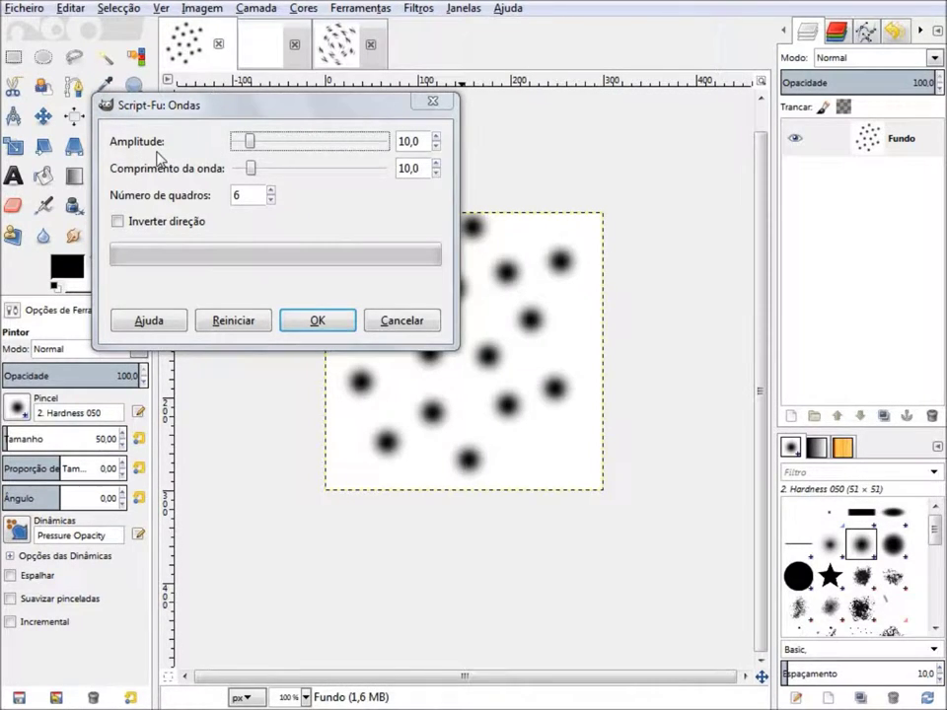
# - Change the Waves amplitude to 15 and run it with wavelength 10, 6 frames
pyautogui.click(424, 140)
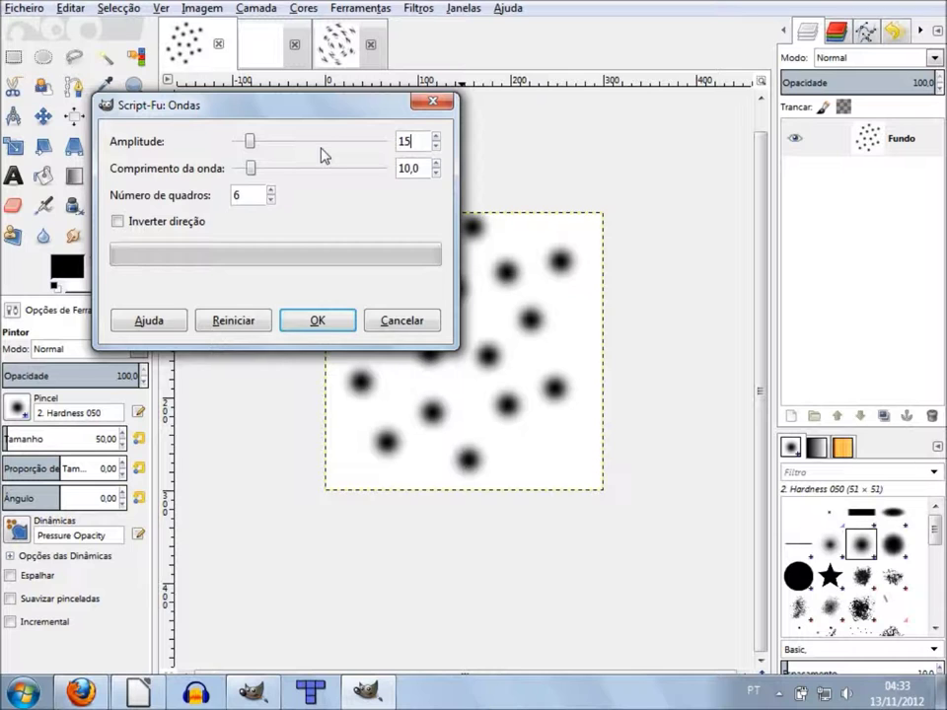
pyautogui.press('Return')
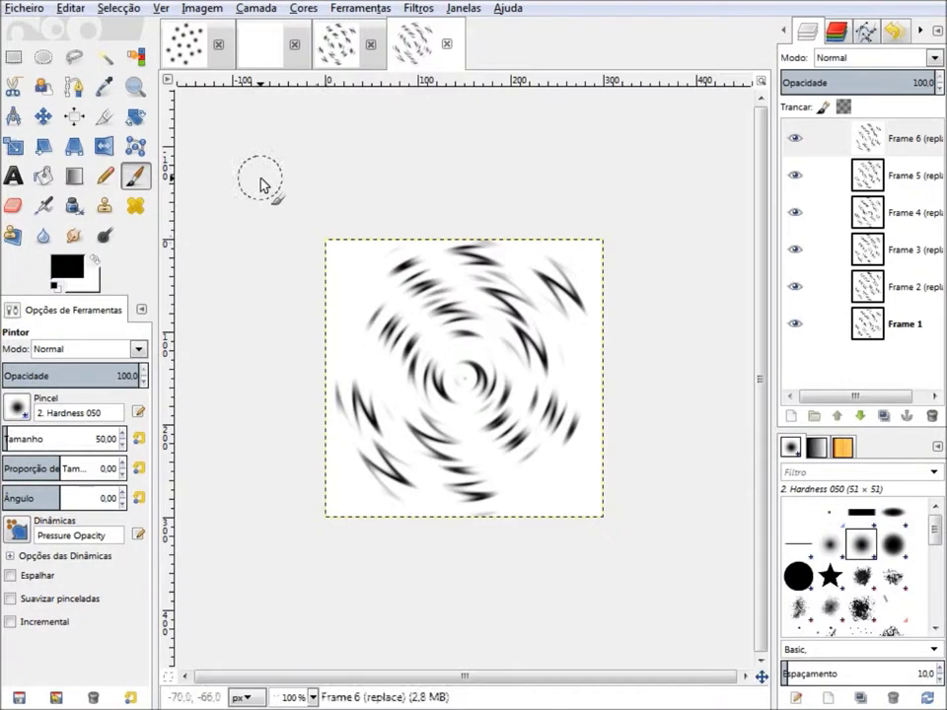
pyautogui.click(336, 47)
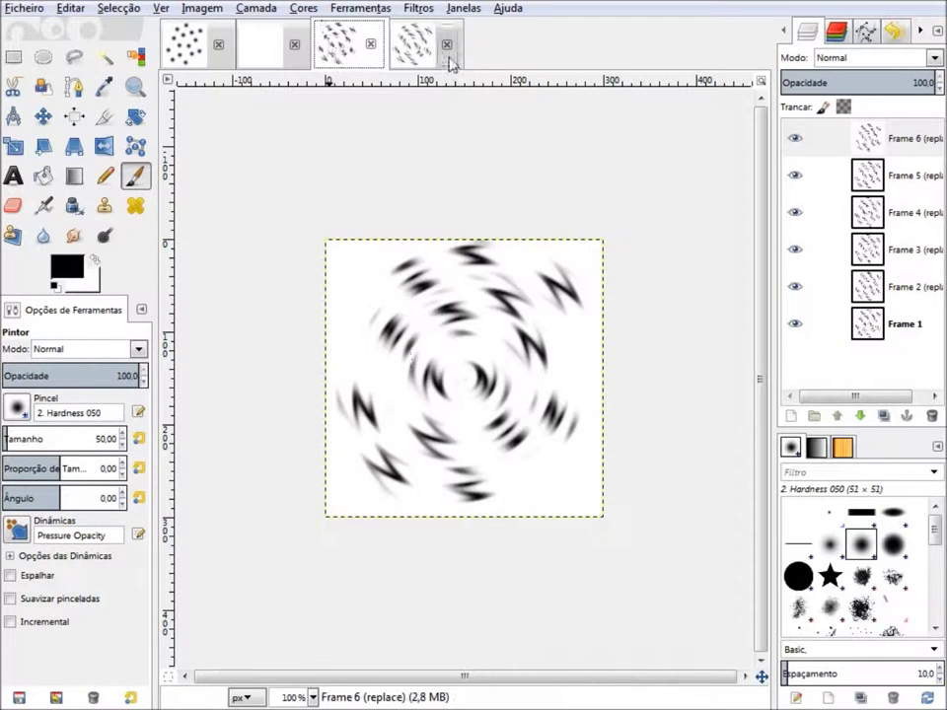
pyautogui.click(414, 57)
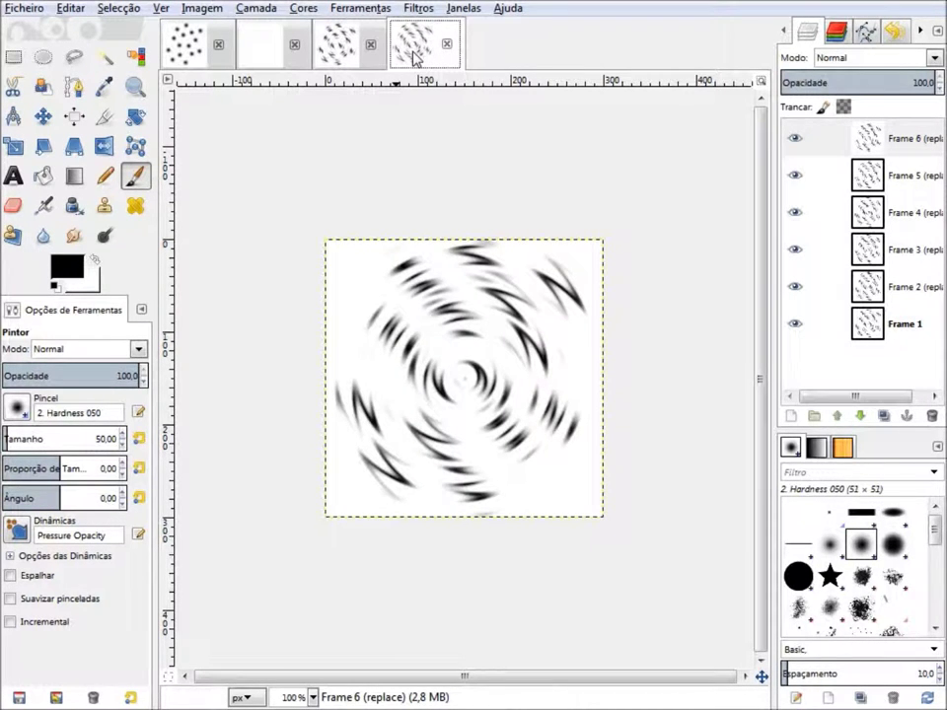
pyautogui.click(342, 57)
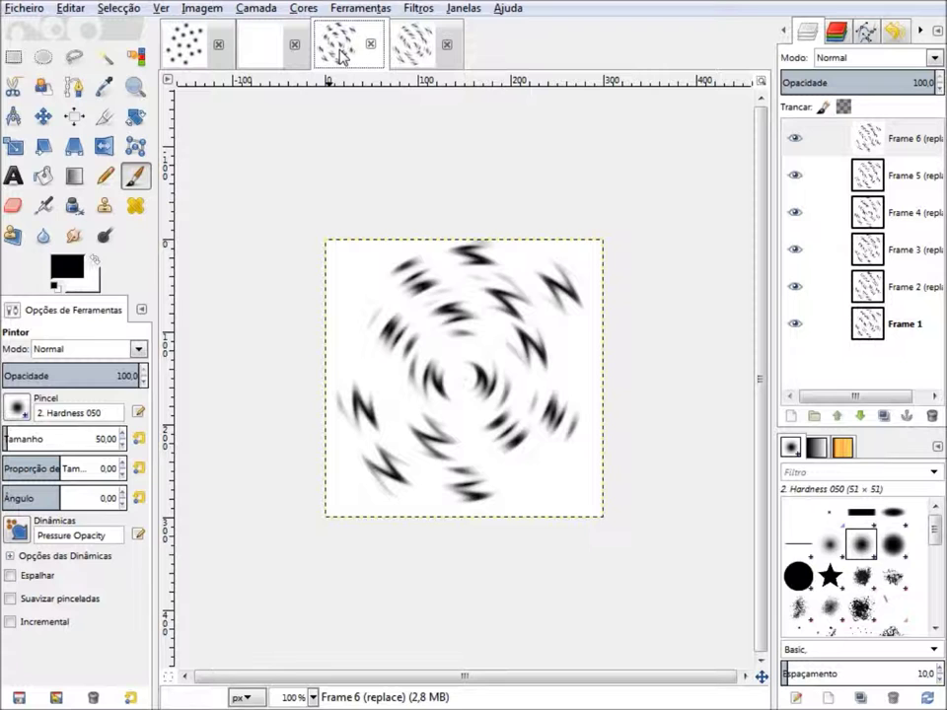
pyautogui.click(416, 57)
pyautogui.click(342, 46)
pyautogui.click(419, 57)
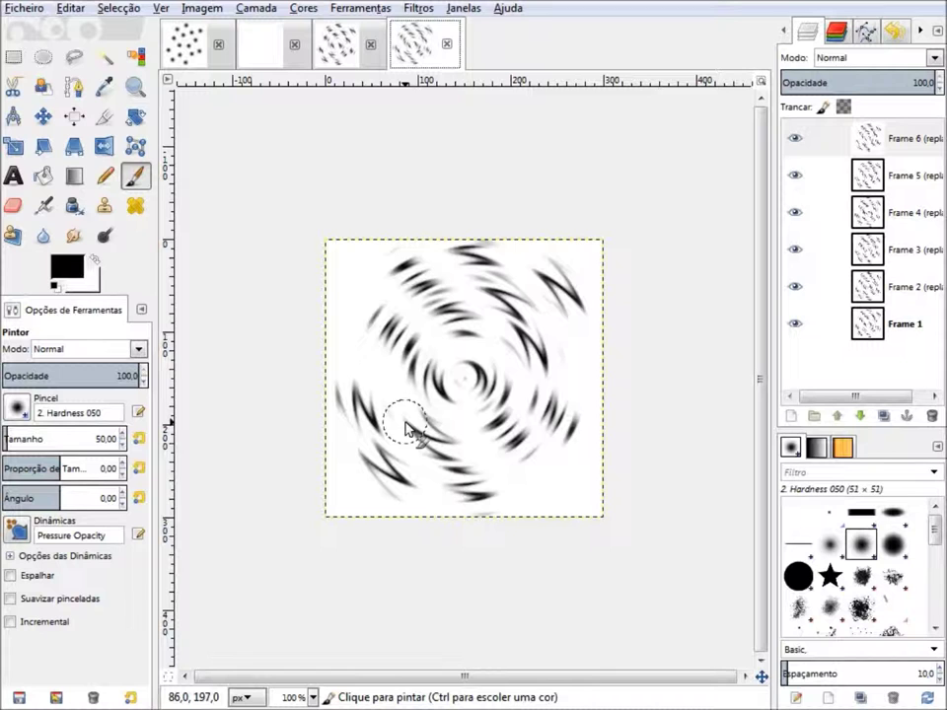
# - Play the curved swirl animation in Animation Playback and close the preview
pyautogui.click(418, 8)
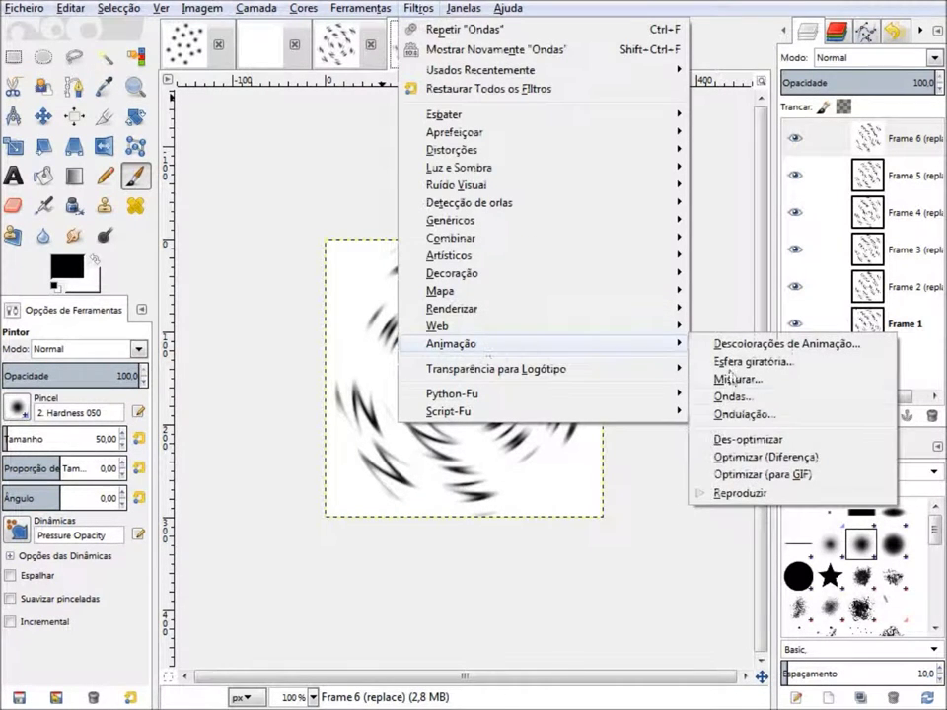
pyautogui.click(740, 493)
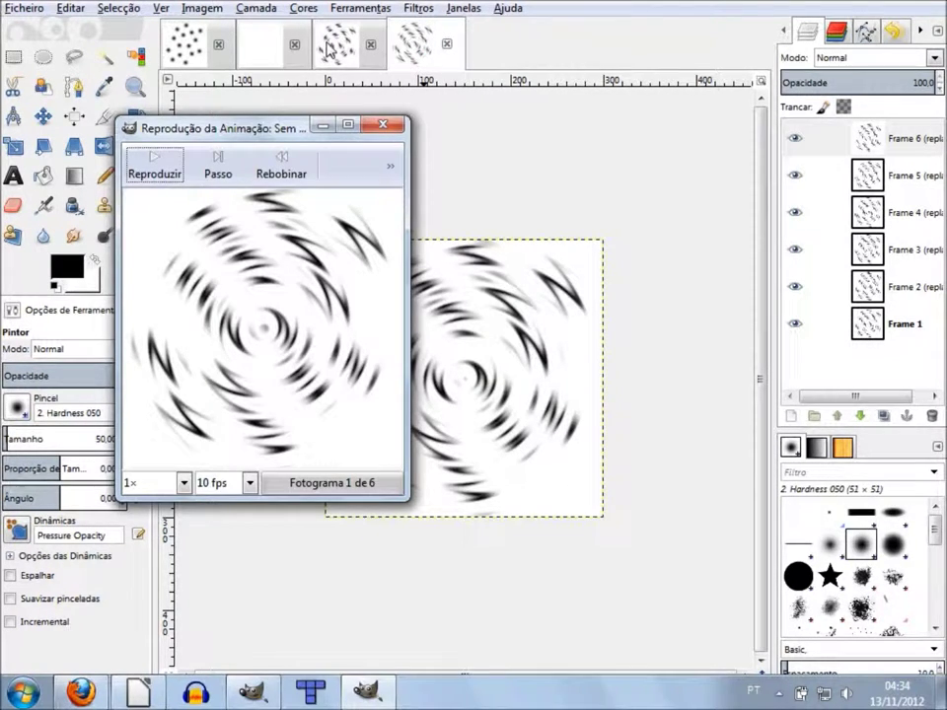
pyautogui.click(148, 169)
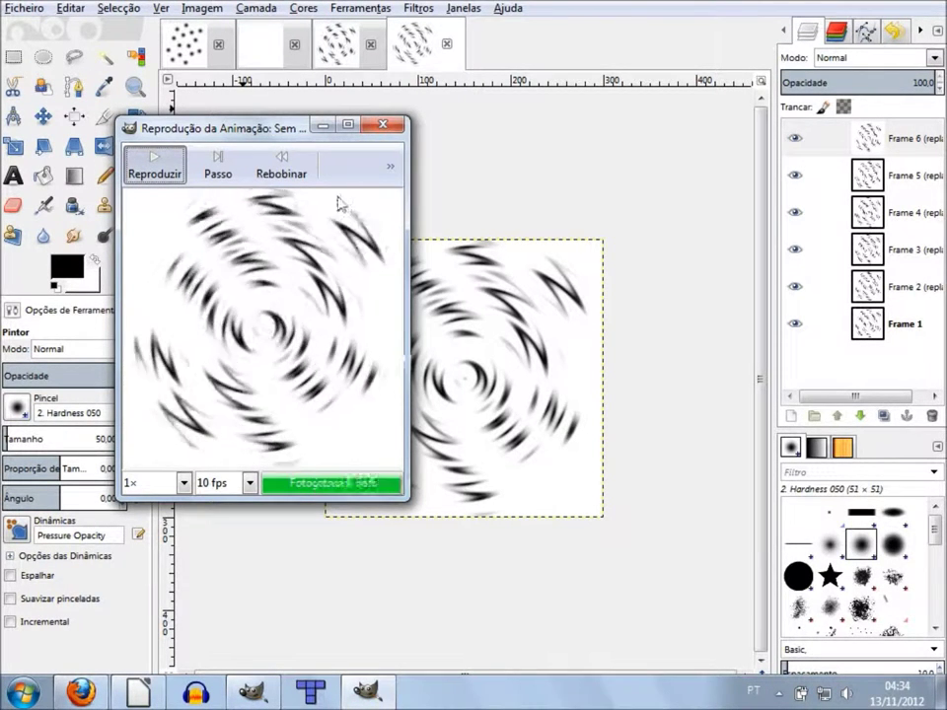
pyautogui.click(385, 128)
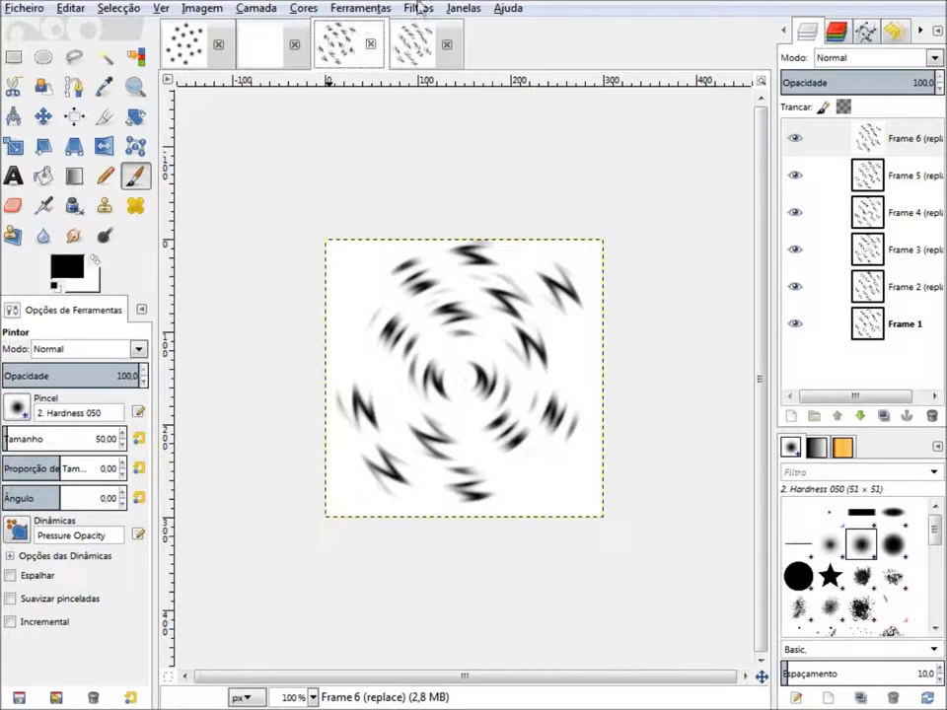
# - Play the zigzag swirl animation in Animation Playback and close the preview
pyautogui.click(418, 7)
pyautogui.moveTo(464, 343)
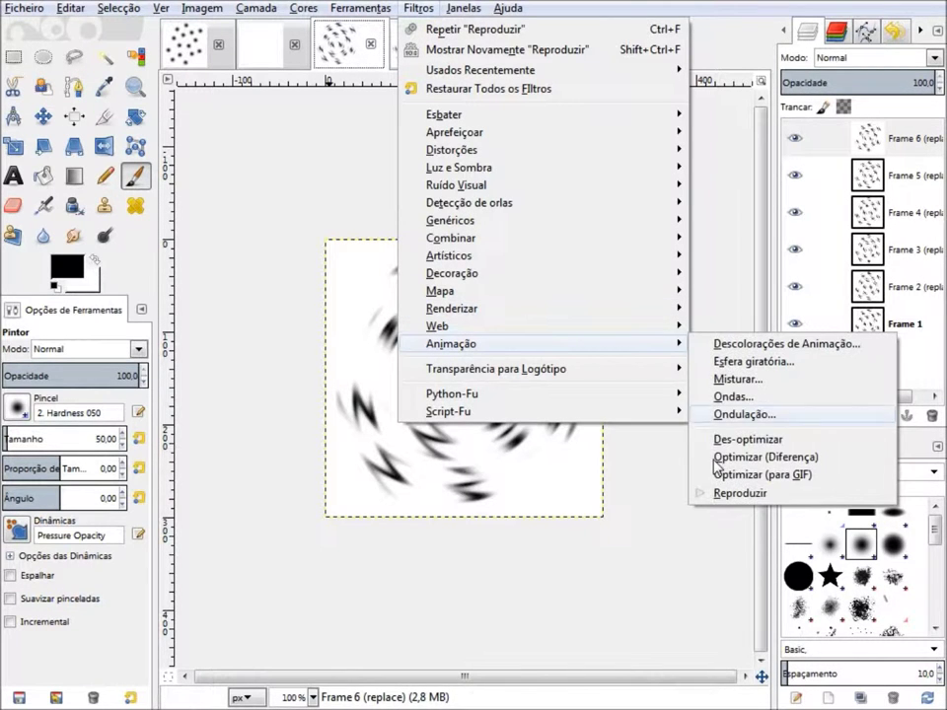
pyautogui.click(700, 493)
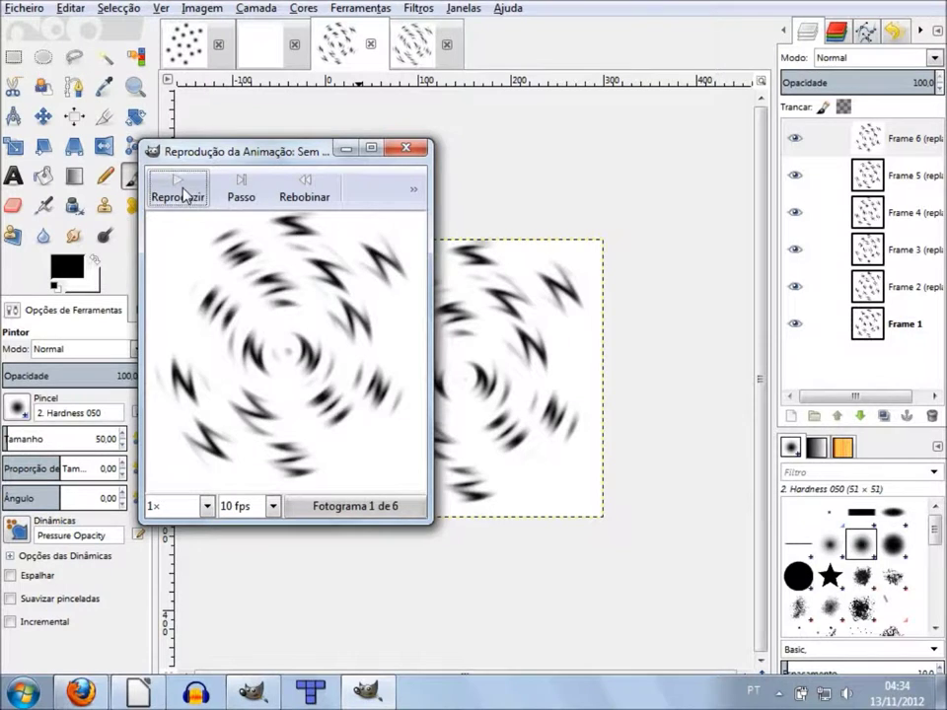
pyautogui.click(178, 192)
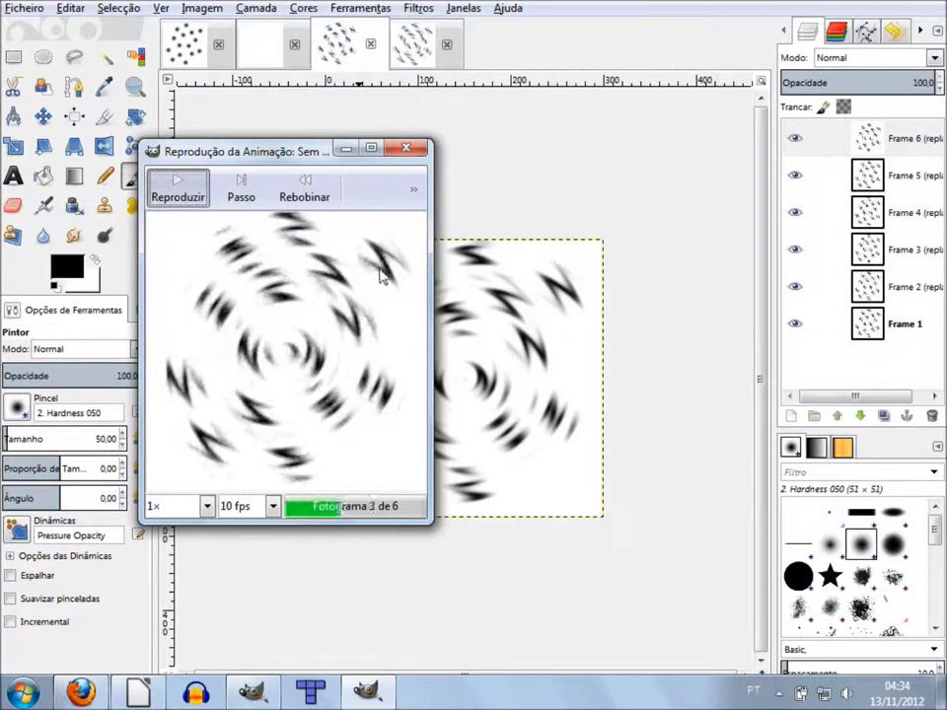
pyautogui.click(407, 149)
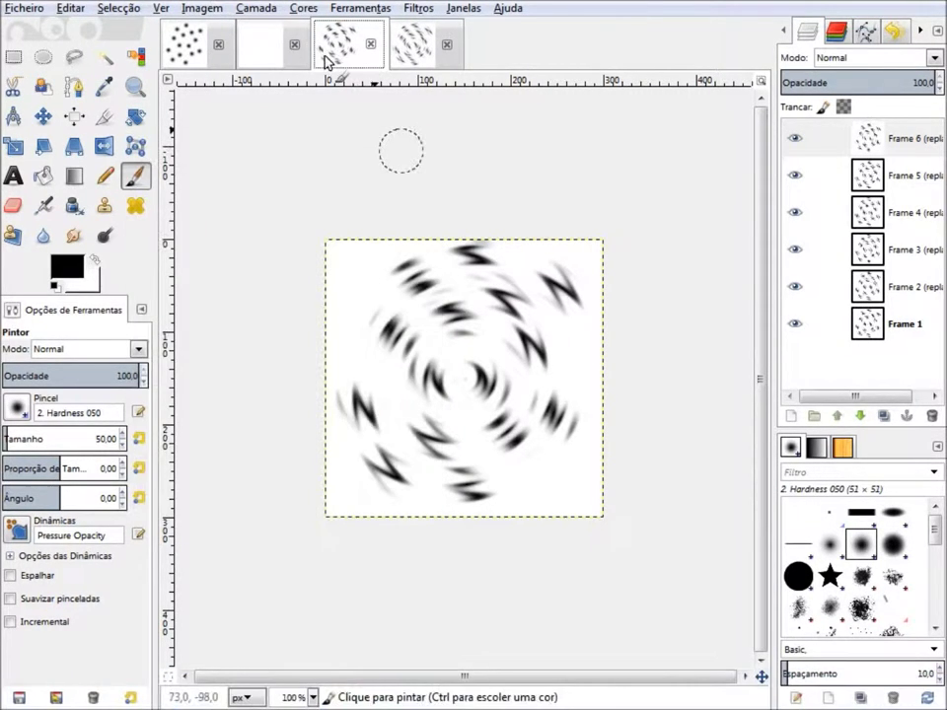
# - Compare the zigzag and curved swirl images, then go to the original dots image
pyautogui.click(411, 54)
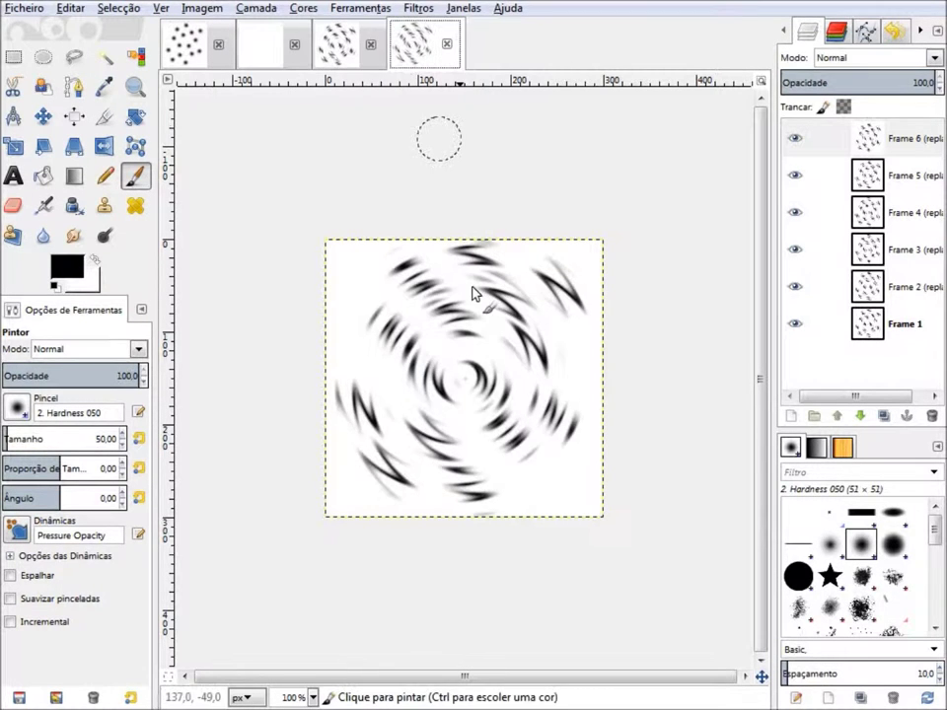
pyautogui.click(345, 58)
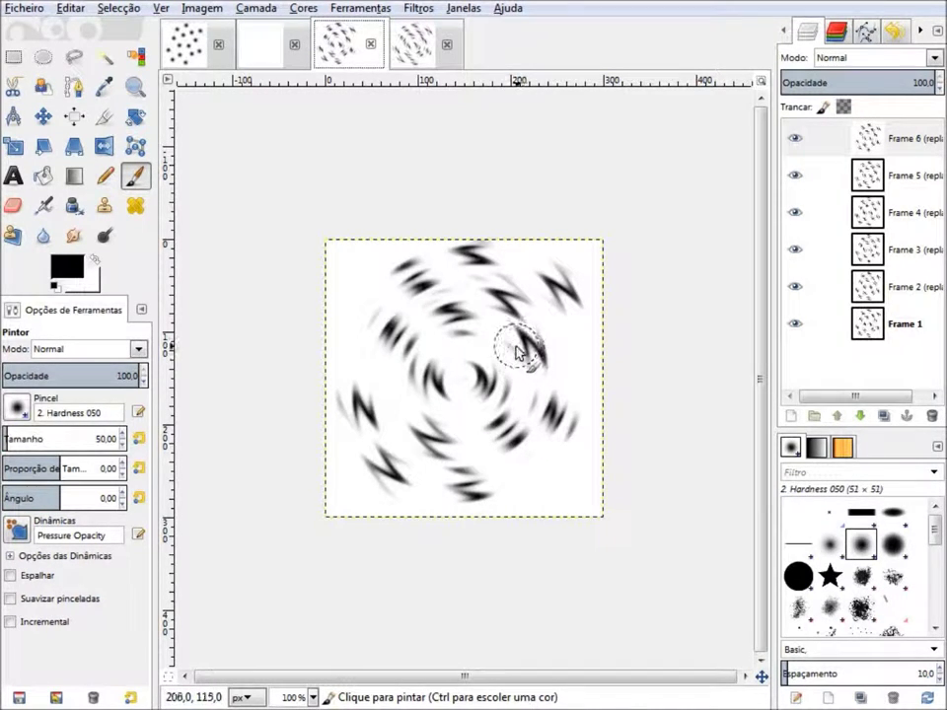
pyautogui.click(415, 66)
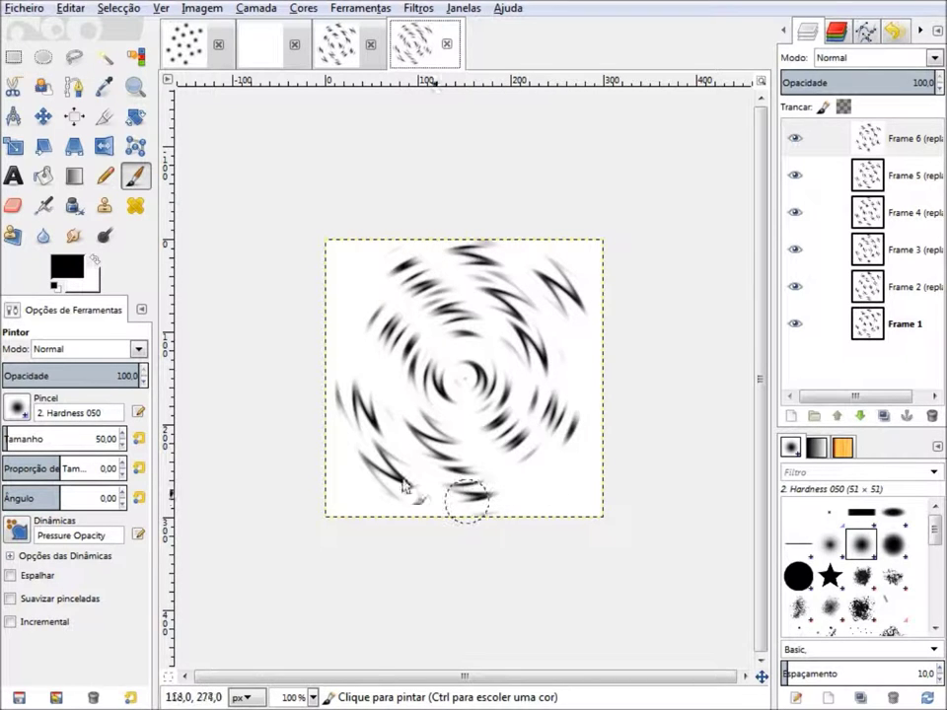
pyautogui.click(186, 54)
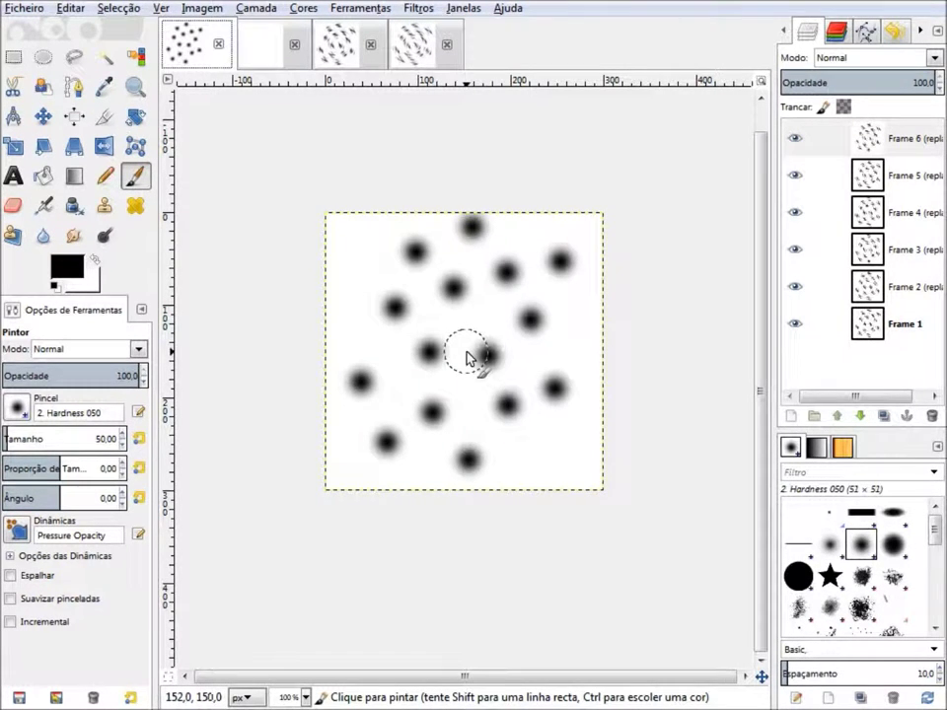
# - Paint a trial black blob on the dots, undo it, and return to the fourth swirl image
pyautogui.moveTo(465, 340); pyautogui.dragTo(409, 296)
pyautogui.moveTo(461, 440)
pyautogui.mouseDown()
pyautogui.moveTo(440, 391)
pyautogui.moveTo(474, 387)
pyautogui.moveTo(492, 327)
pyautogui.moveTo(503, 362)
pyautogui.mouseUp()
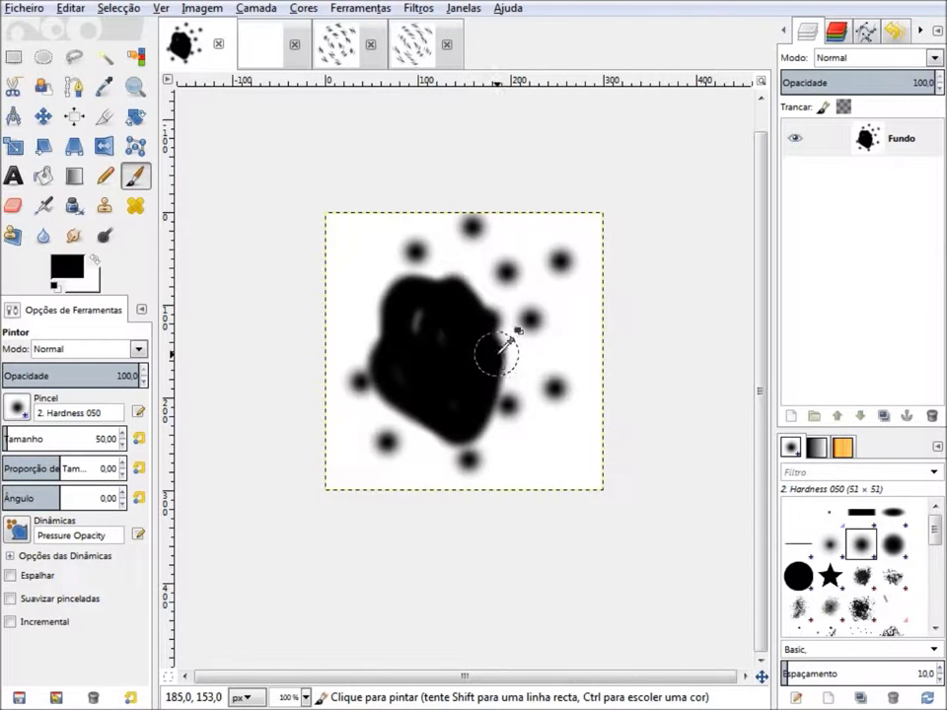
pyautogui.hotkey('ctrl', 'z')
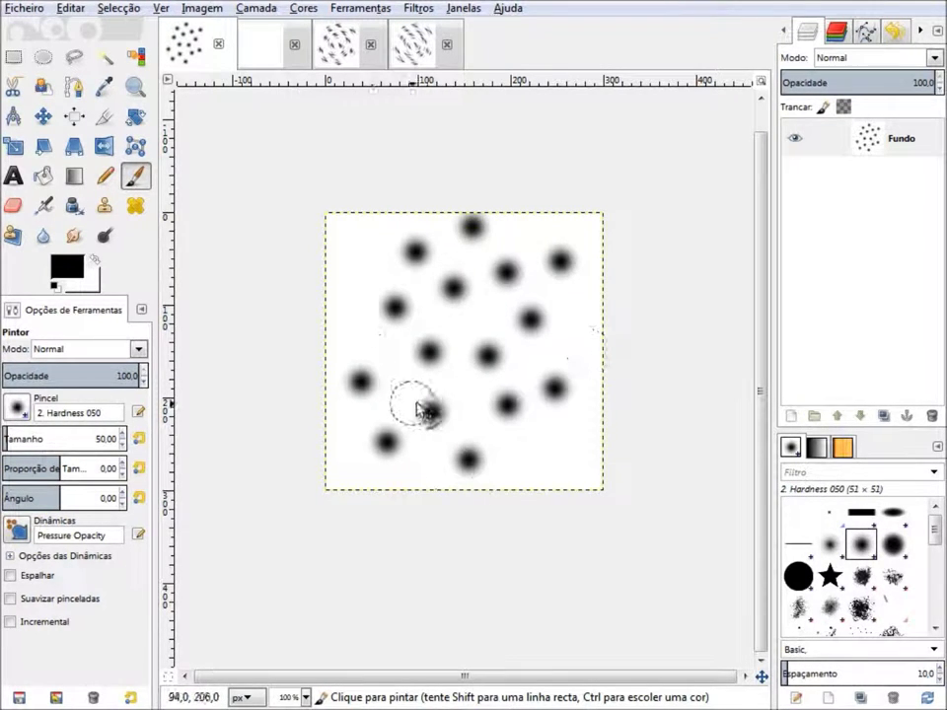
pyautogui.click(416, 44)
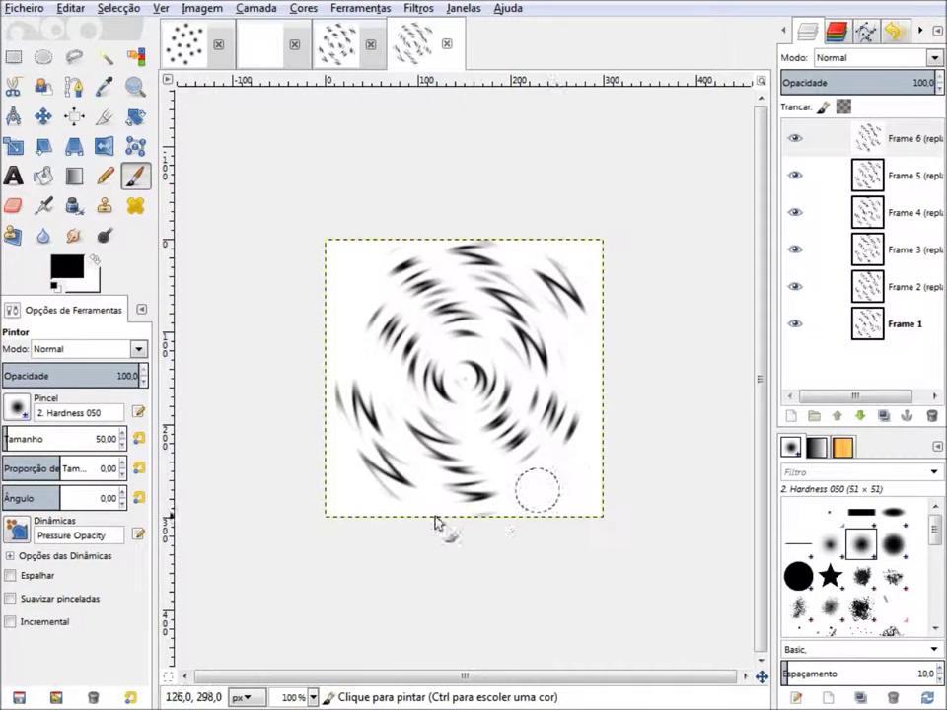
# - From the blurry dots image, make a 6-frame Waves animation with amplitude 10 and wavelength 15
pyautogui.click(185, 49)
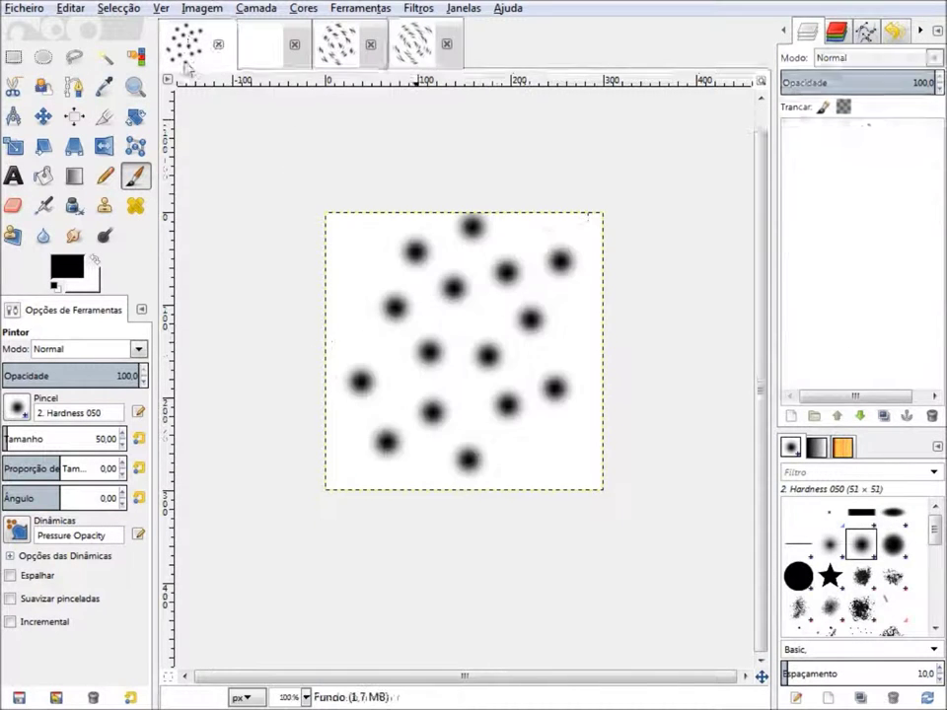
pyautogui.click(422, 9)
pyautogui.moveTo(451, 343)
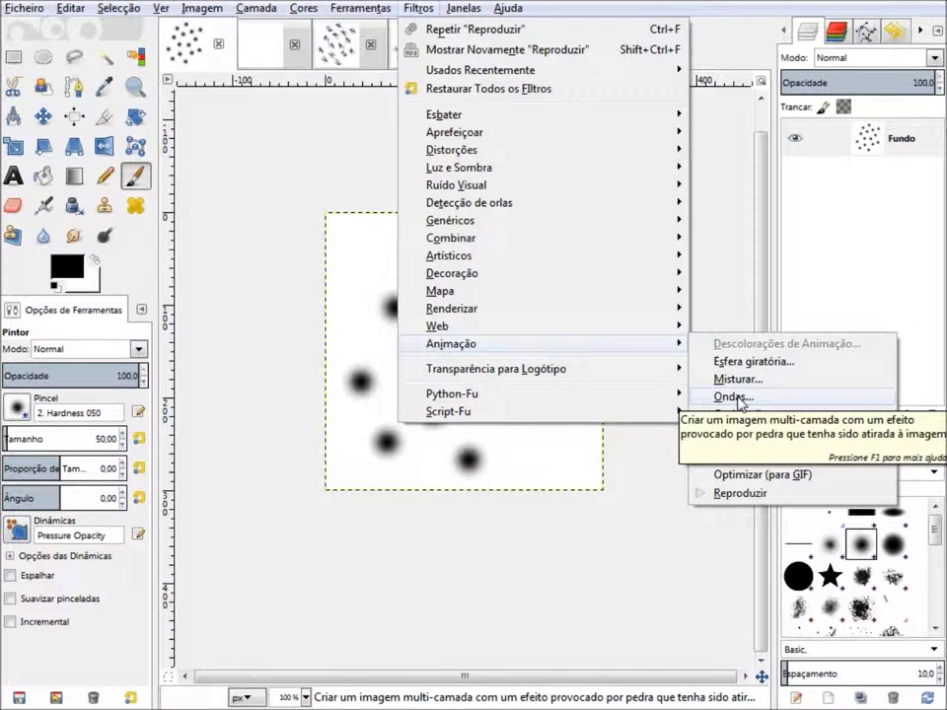
pyautogui.click(732, 397)
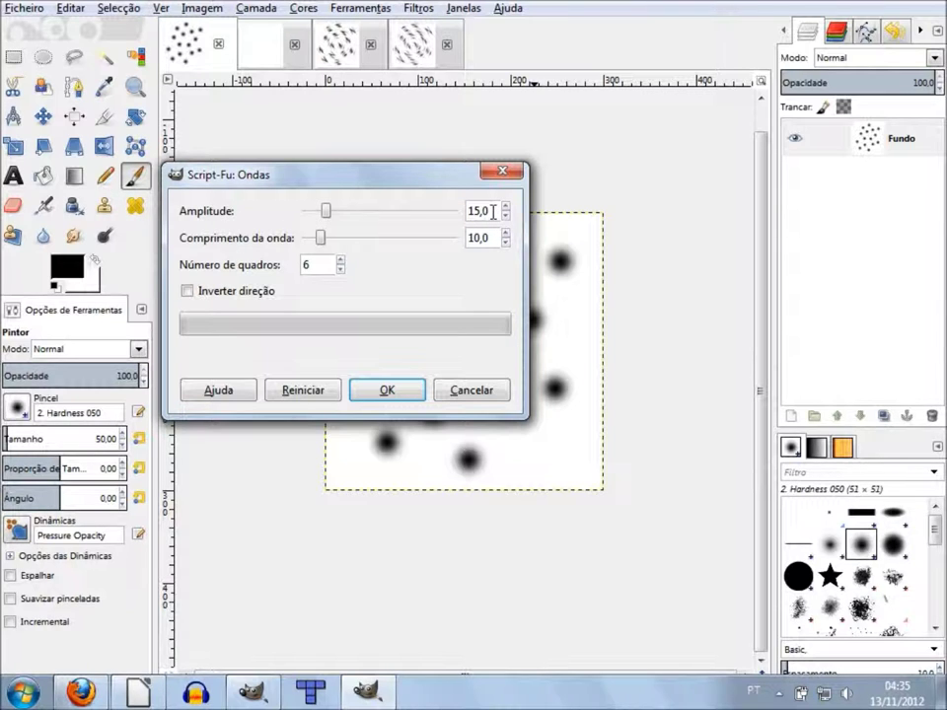
pyautogui.click(334, 390)
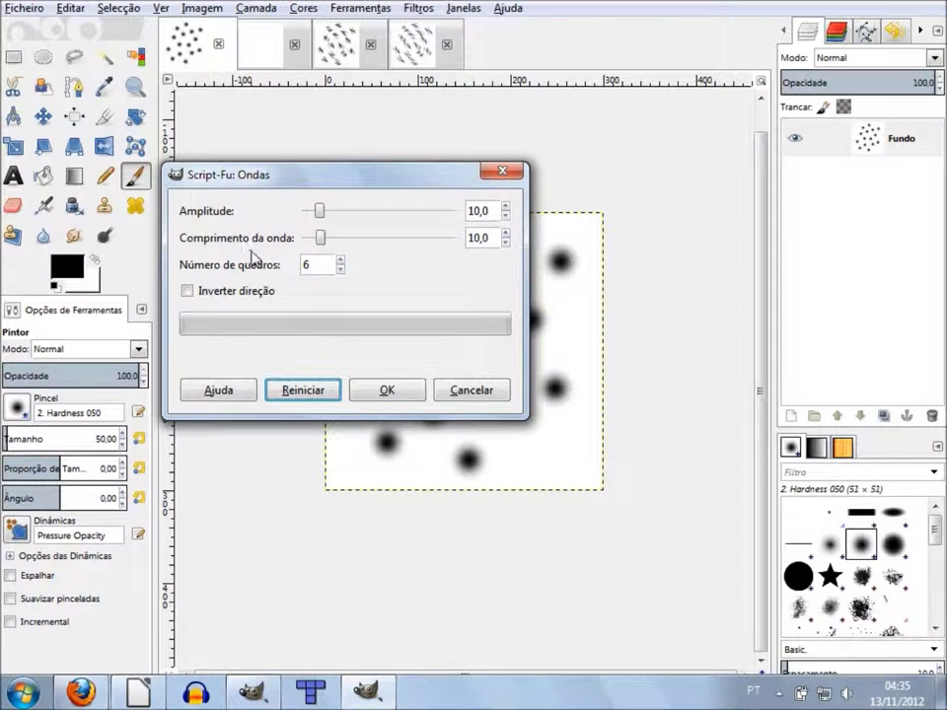
pyautogui.click(487, 238)
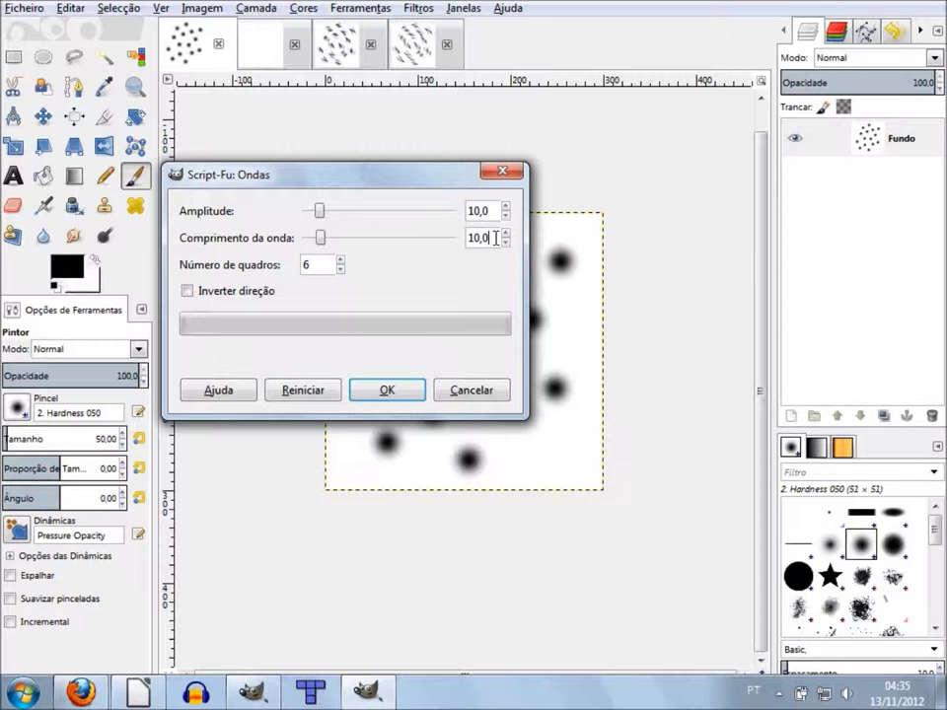
pyautogui.write('4')
pyautogui.press('Return')
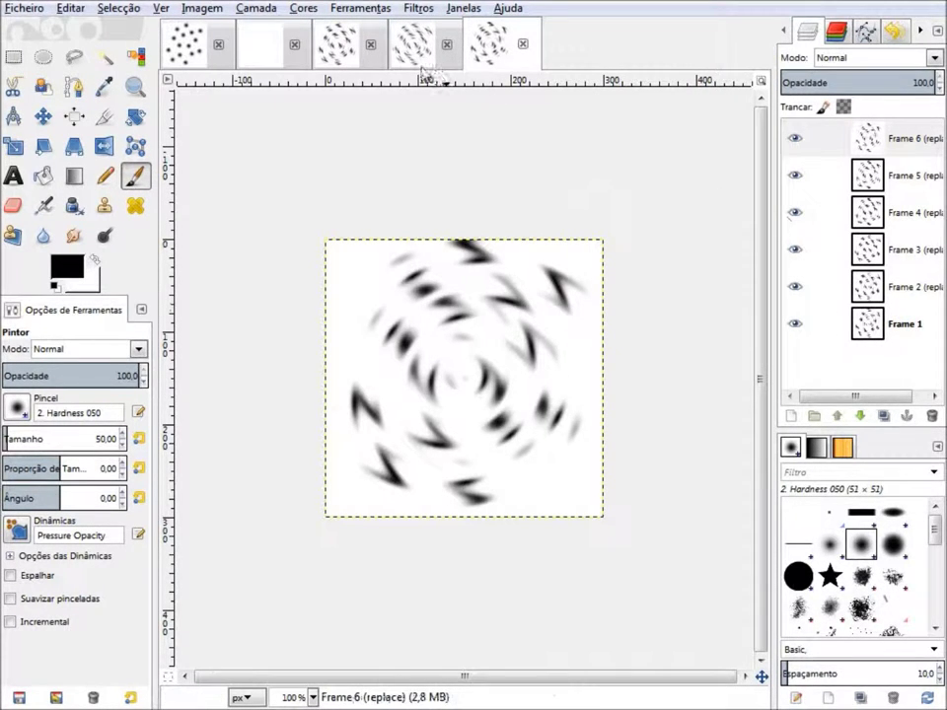
# - Compare the third image's earlier animation with the new wavelength-15 animation in the fifth image
pyautogui.click(332, 59)
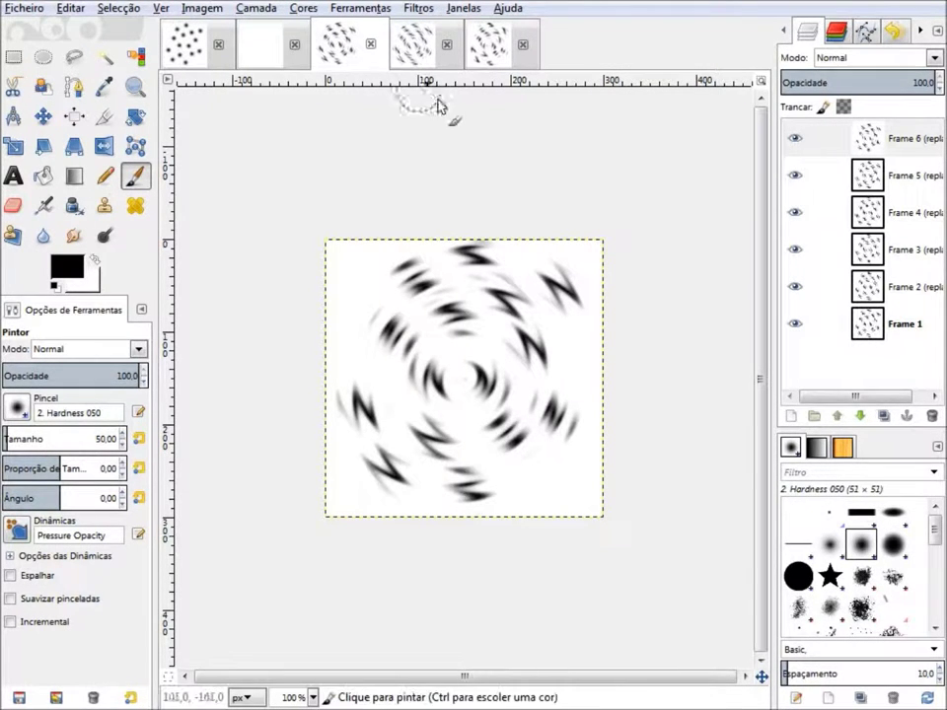
pyautogui.click(483, 54)
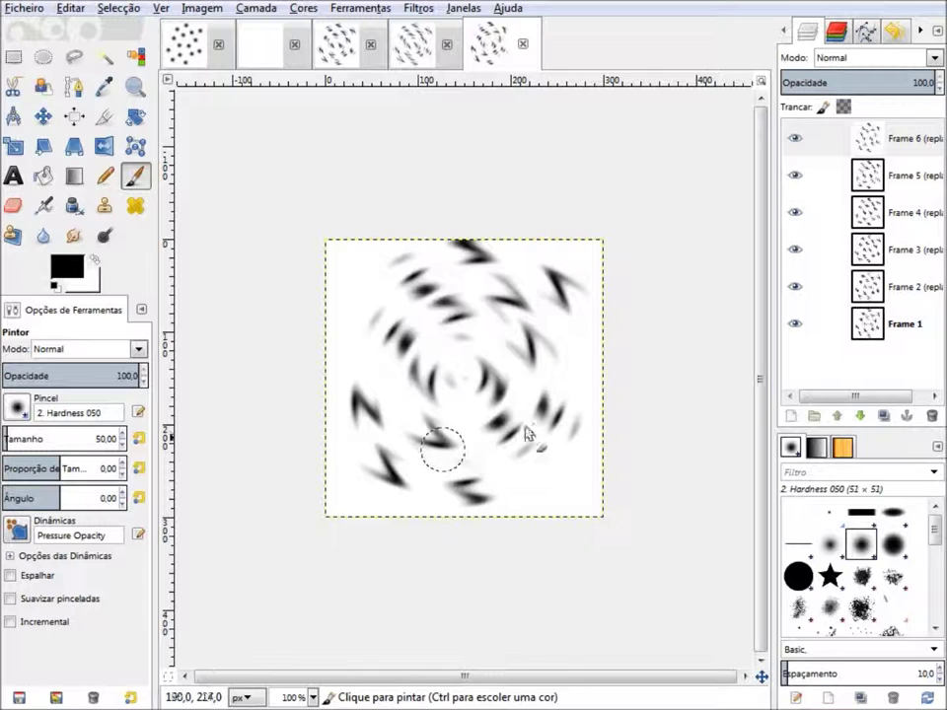
pyautogui.click(418, 8)
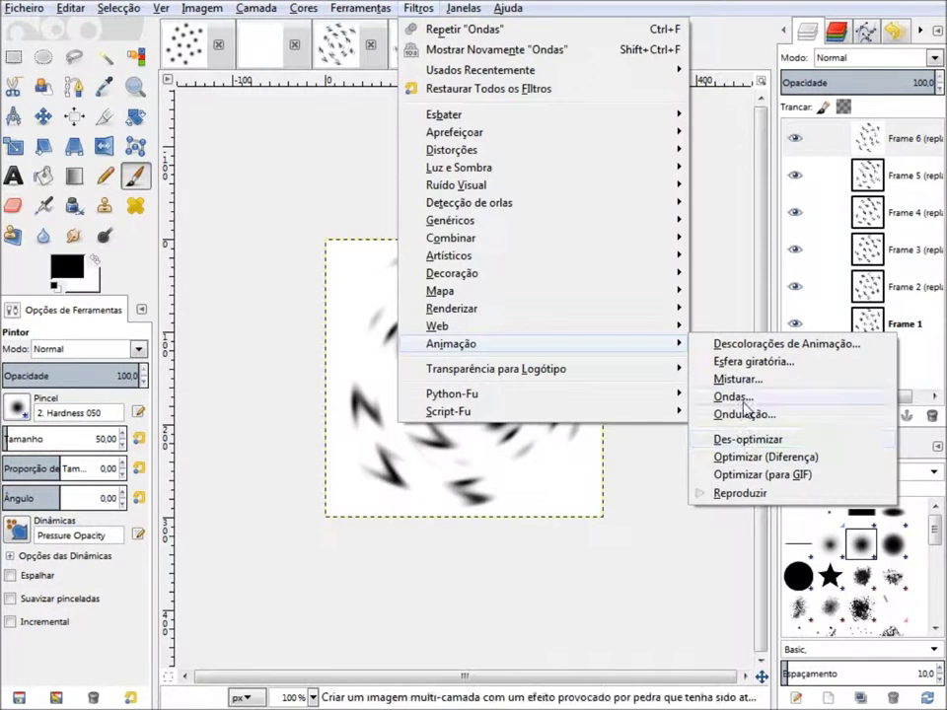
pyautogui.click(719, 396)
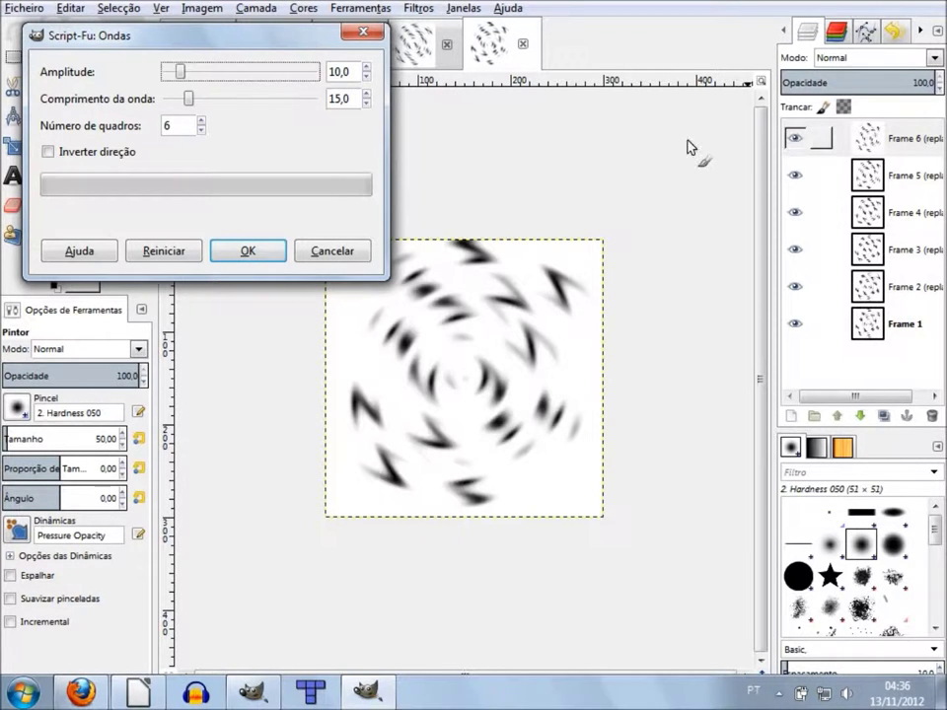
pyautogui.click(109, 157)
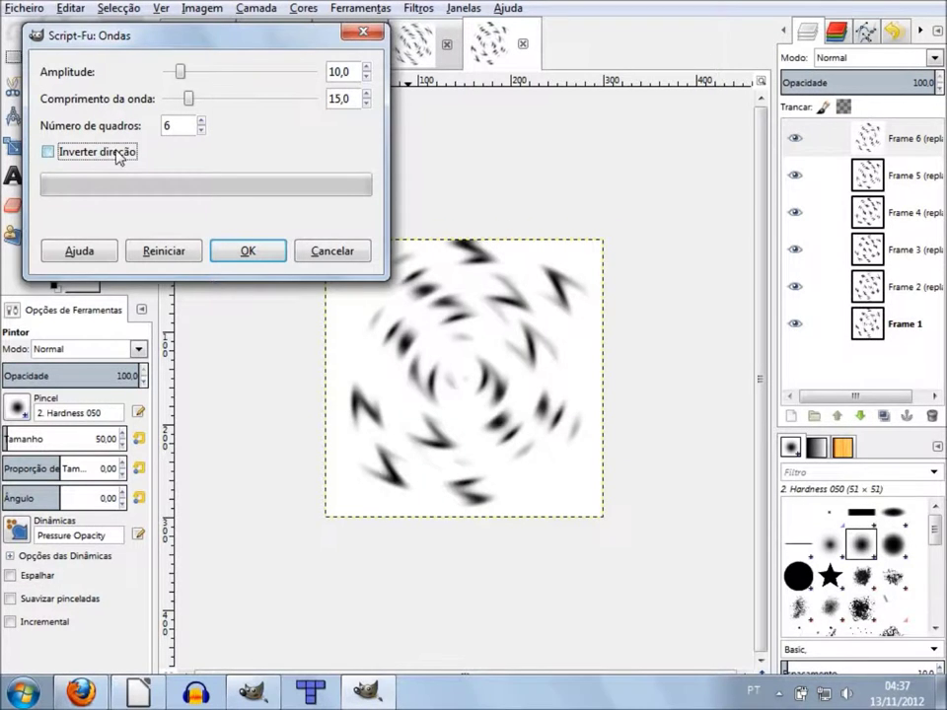
pyautogui.click(333, 250)
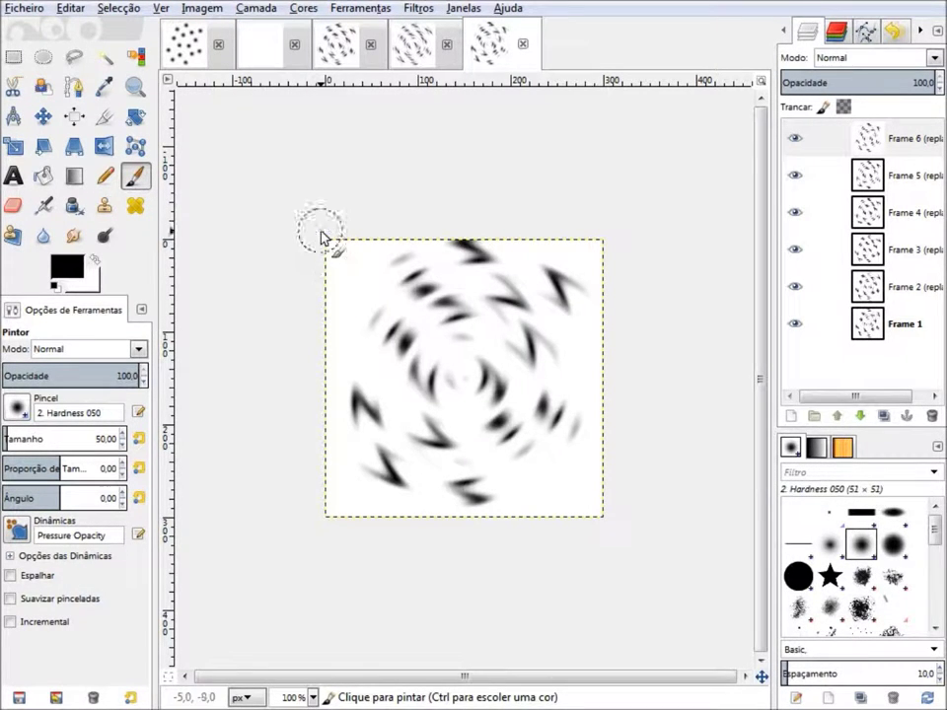
pyautogui.click(340, 59)
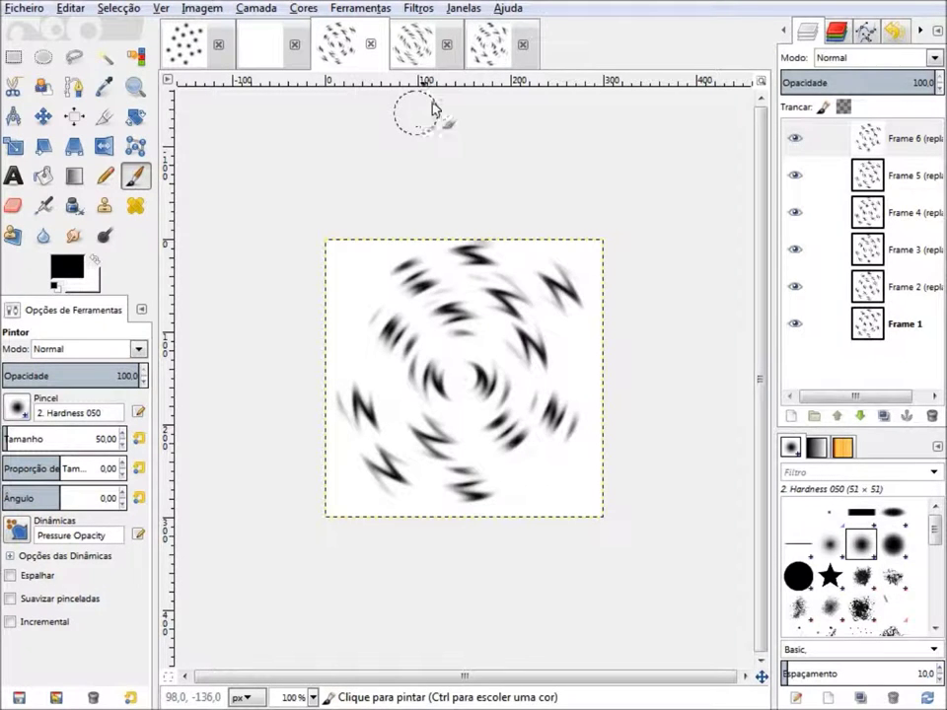
pyautogui.click(491, 59)
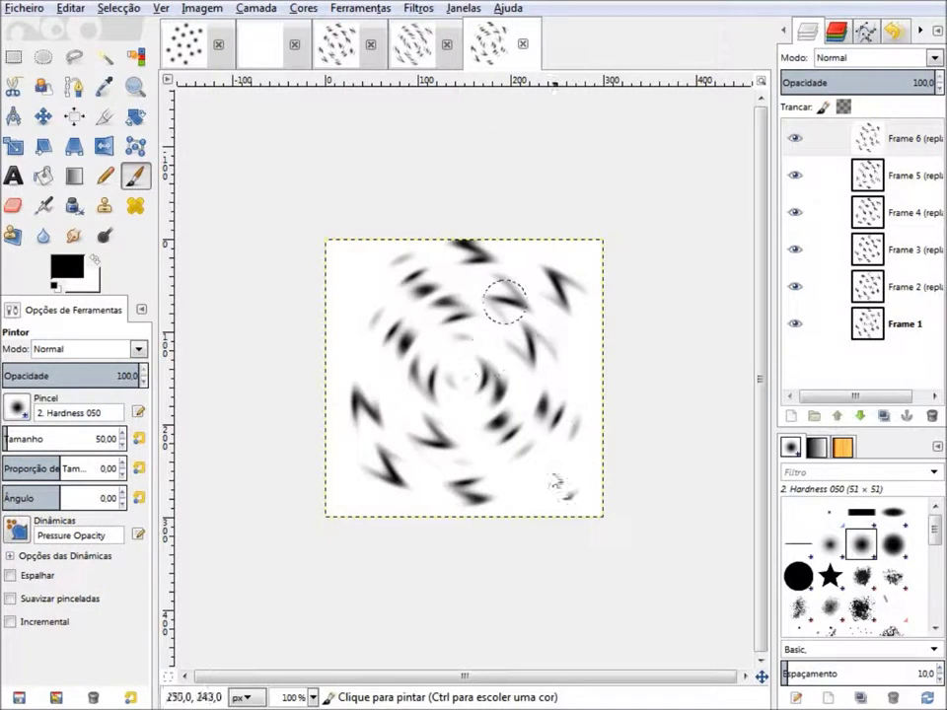
pyautogui.click(417, 8)
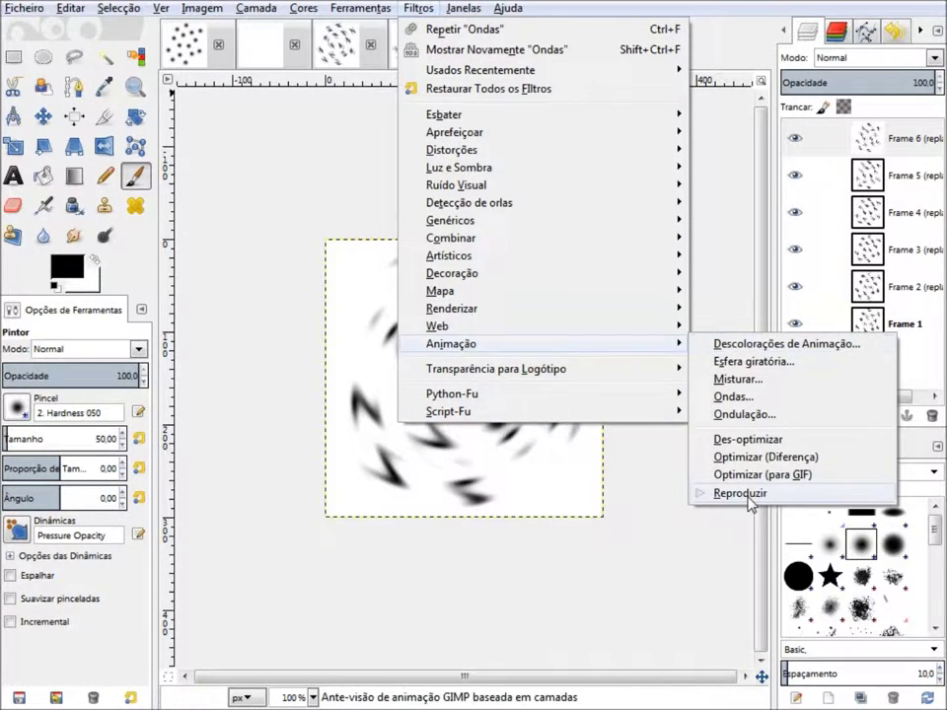
pyautogui.click(728, 492)
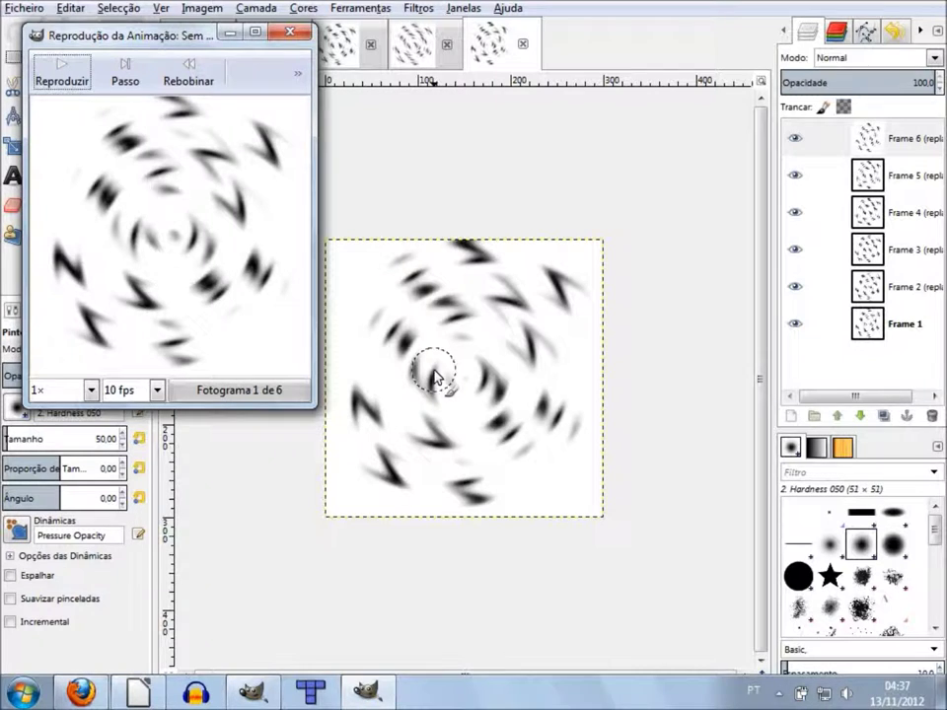
pyautogui.click(71, 84)
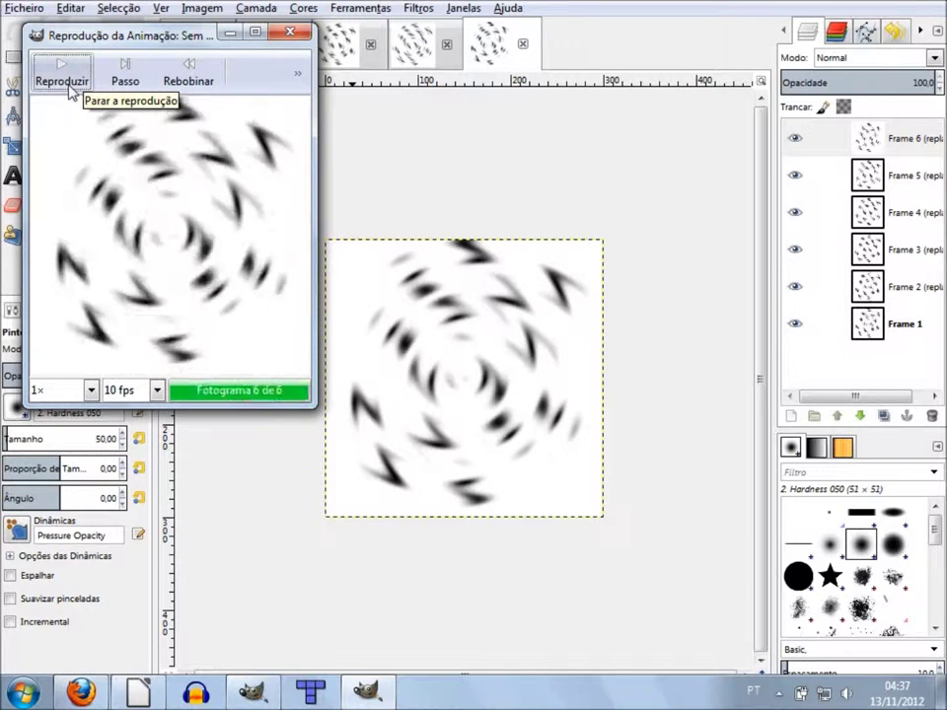
pyautogui.click(289, 33)
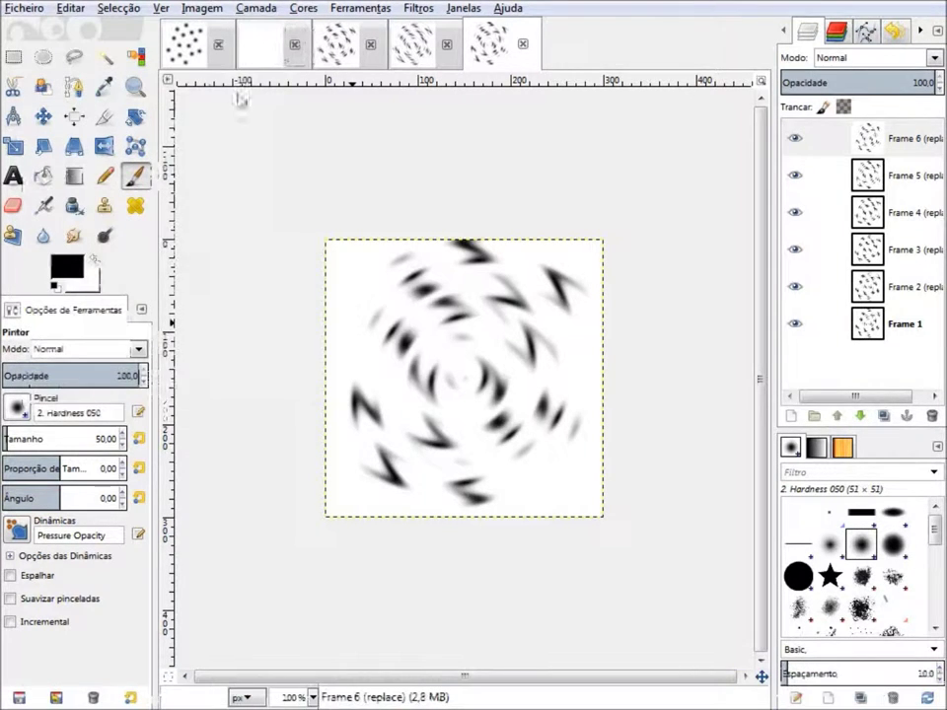
# - In red, paint a soft dot and seven stars with the 2. Star brush among the dots
pyautogui.click(173, 44)
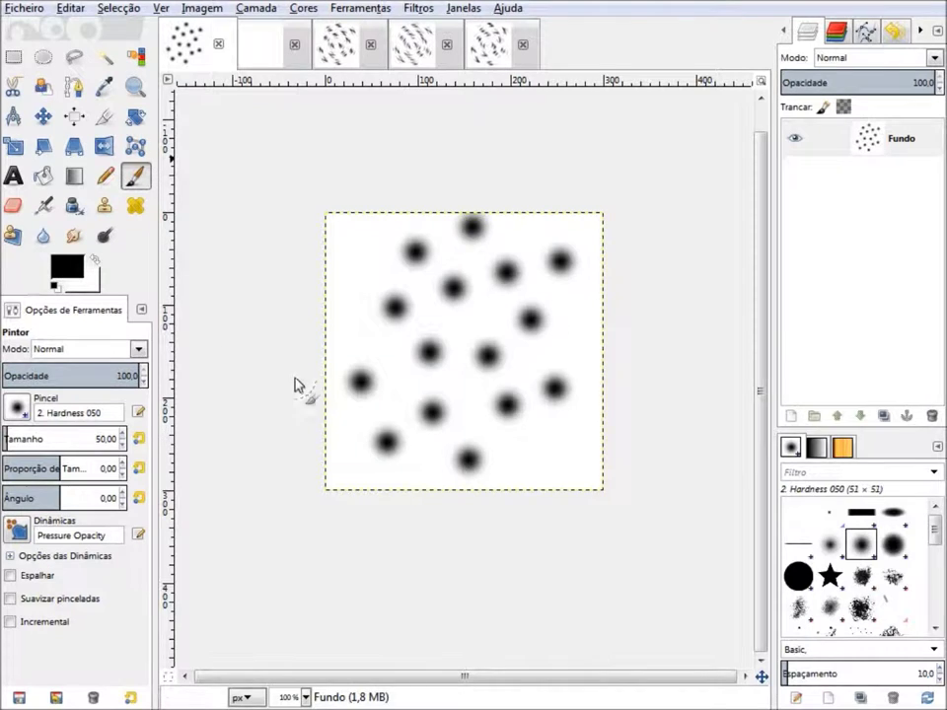
pyautogui.moveTo(626, 433); pyautogui.dragTo(632, 418)
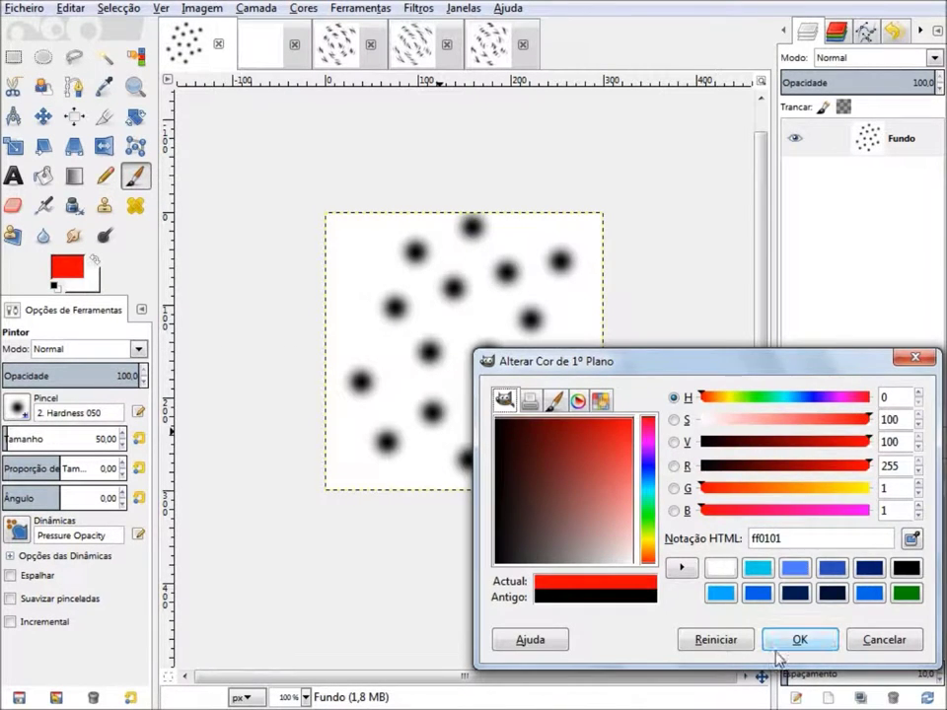
pyautogui.click(777, 653)
pyautogui.click(455, 409)
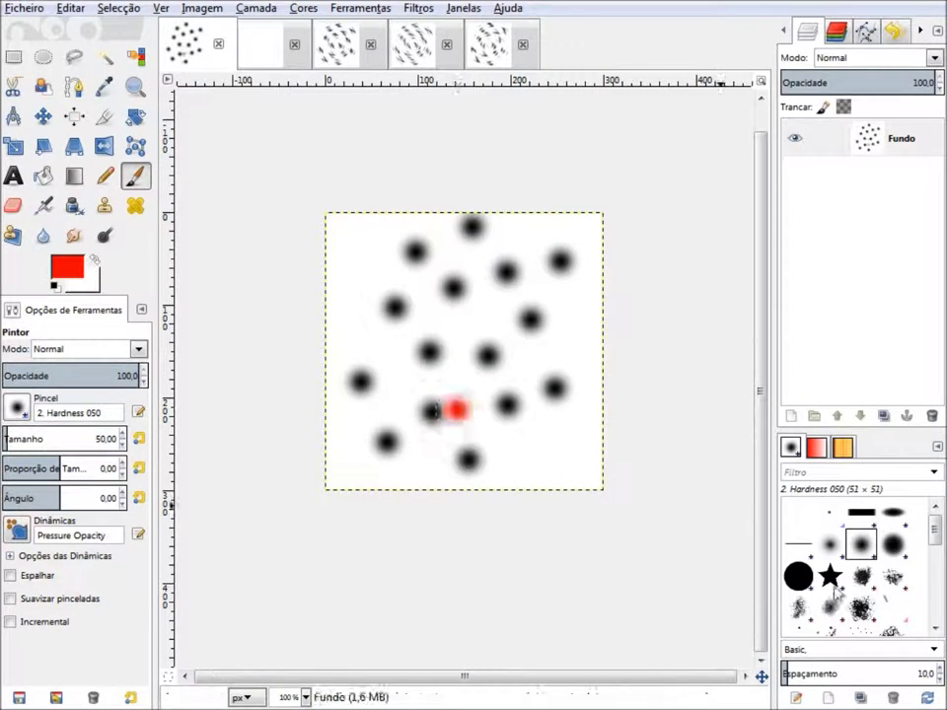
pyautogui.click(829, 576)
pyautogui.click(449, 344)
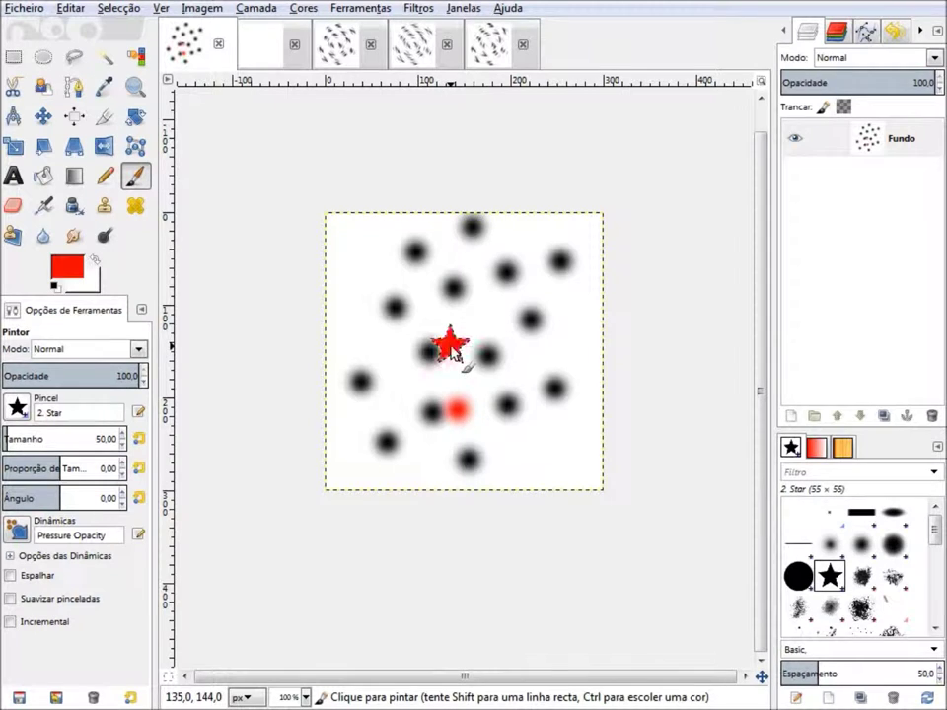
pyautogui.click(389, 373)
pyautogui.click(421, 261)
pyautogui.click(511, 281)
pyautogui.click(550, 341)
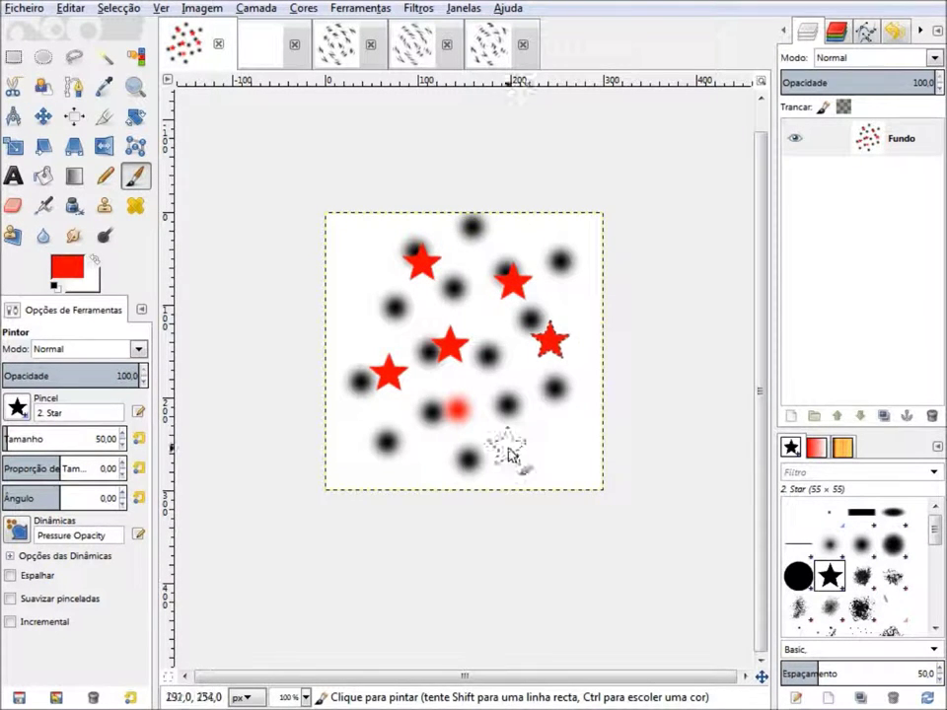
pyautogui.click(507, 449)
pyautogui.click(425, 433)
# - Switch to cyan and dab eleven Acrylic 05 splatters around the image
pyautogui.click(66, 265)
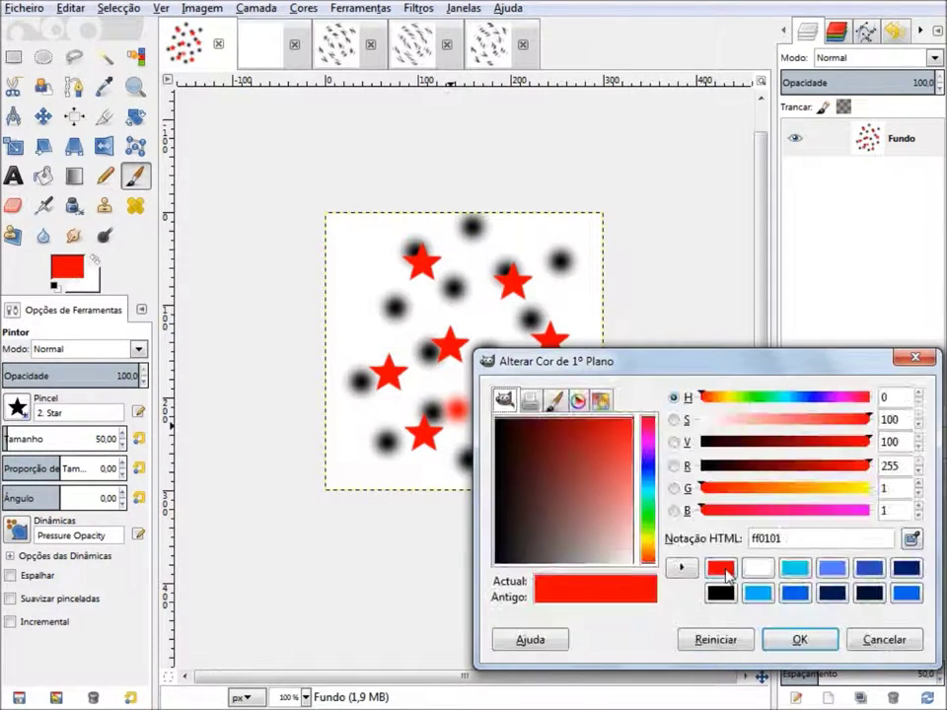
pyautogui.click(794, 568)
pyautogui.click(799, 639)
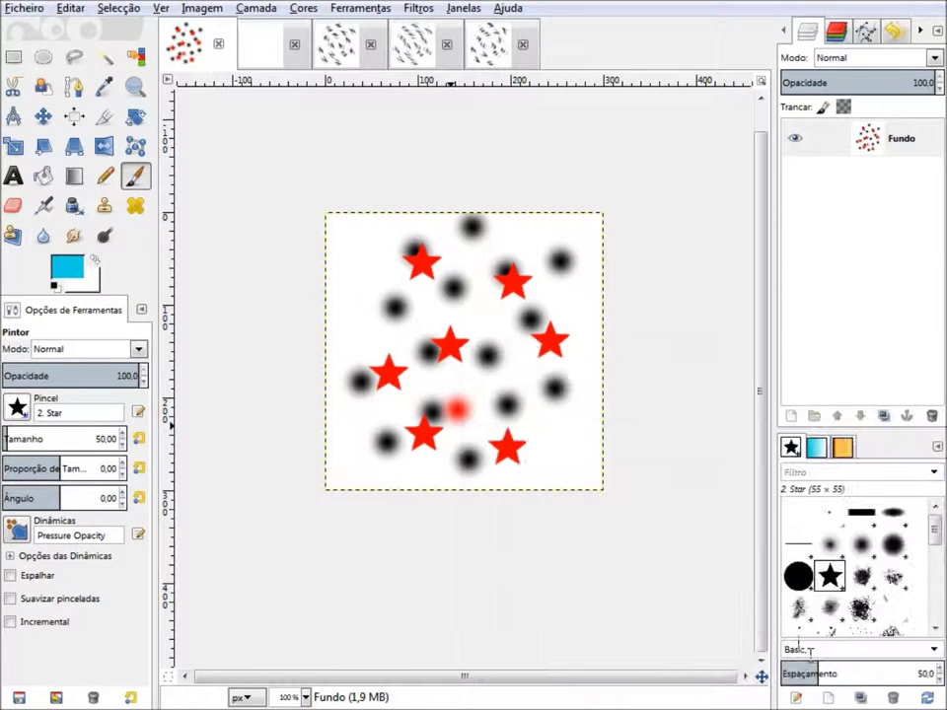
pyautogui.click(860, 609)
pyautogui.click(565, 442)
pyautogui.click(448, 462)
pyautogui.click(505, 373)
pyautogui.click(414, 373)
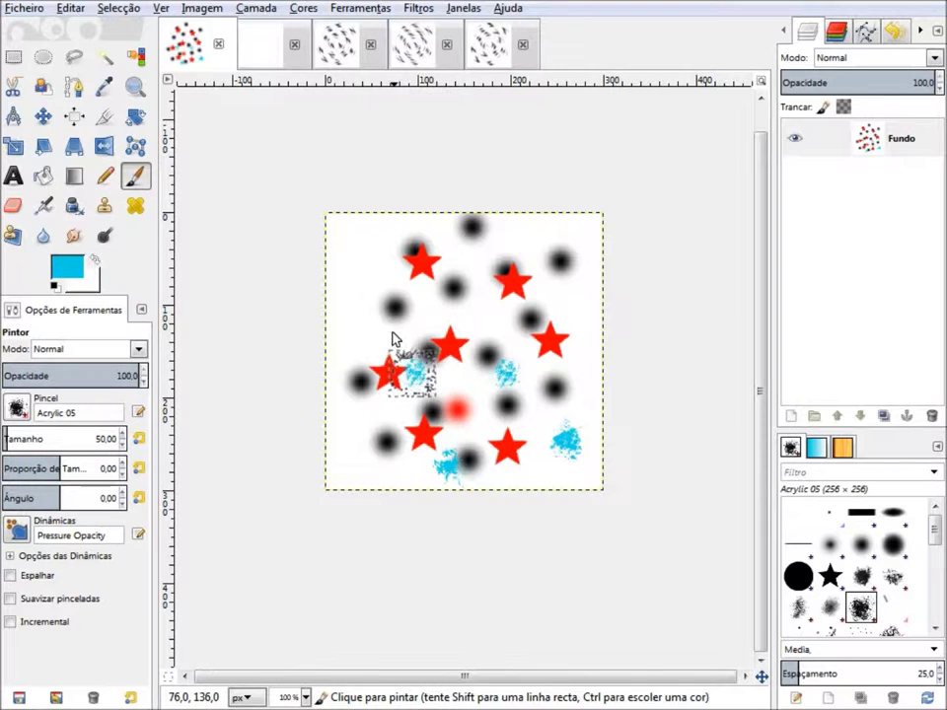
pyautogui.click(385, 314)
pyautogui.click(365, 266)
pyautogui.click(472, 267)
pyautogui.click(503, 245)
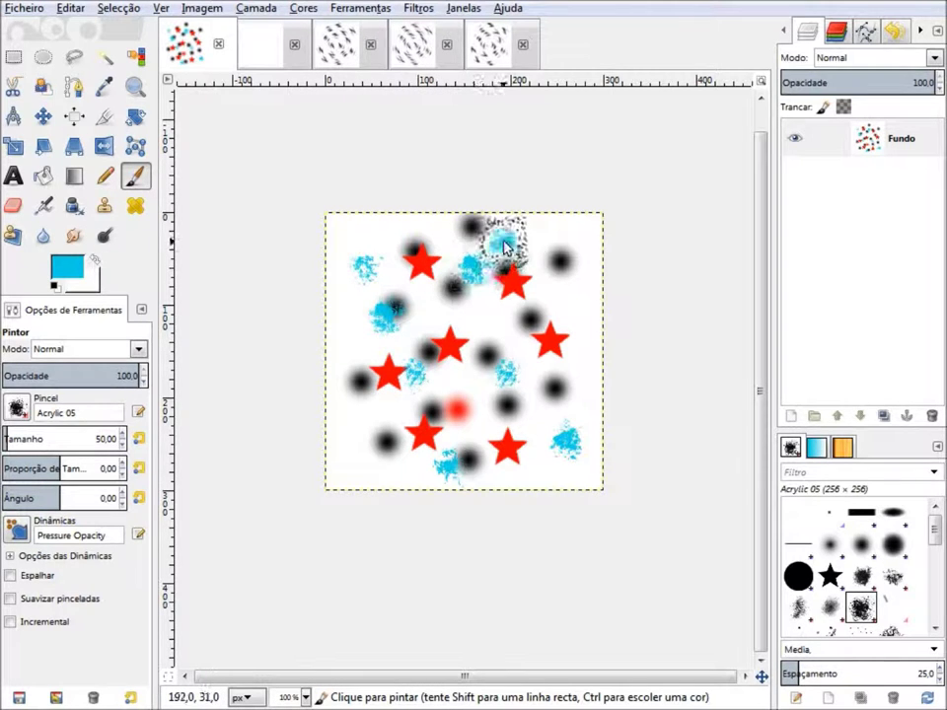
pyautogui.click(556, 265)
pyautogui.click(516, 329)
pyautogui.click(414, 329)
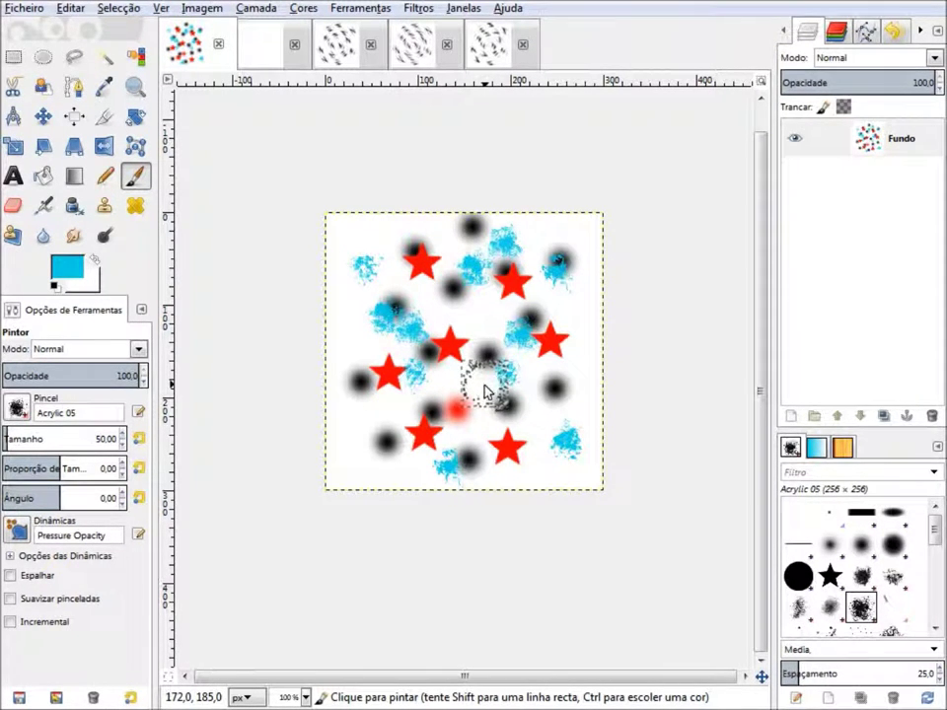
pyautogui.click(418, 8)
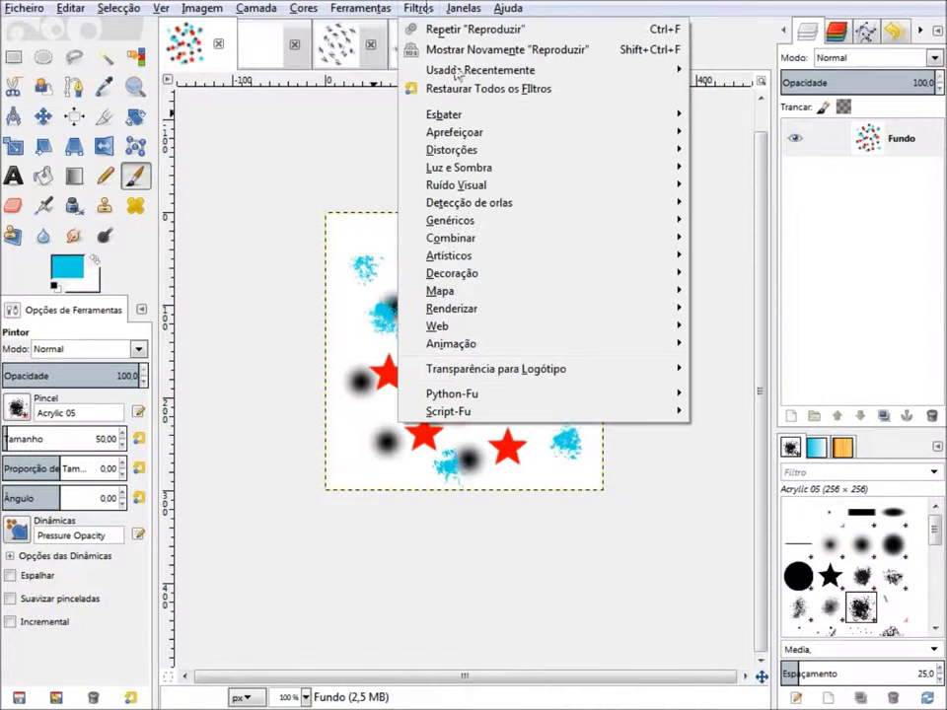
pyautogui.moveTo(450, 343)
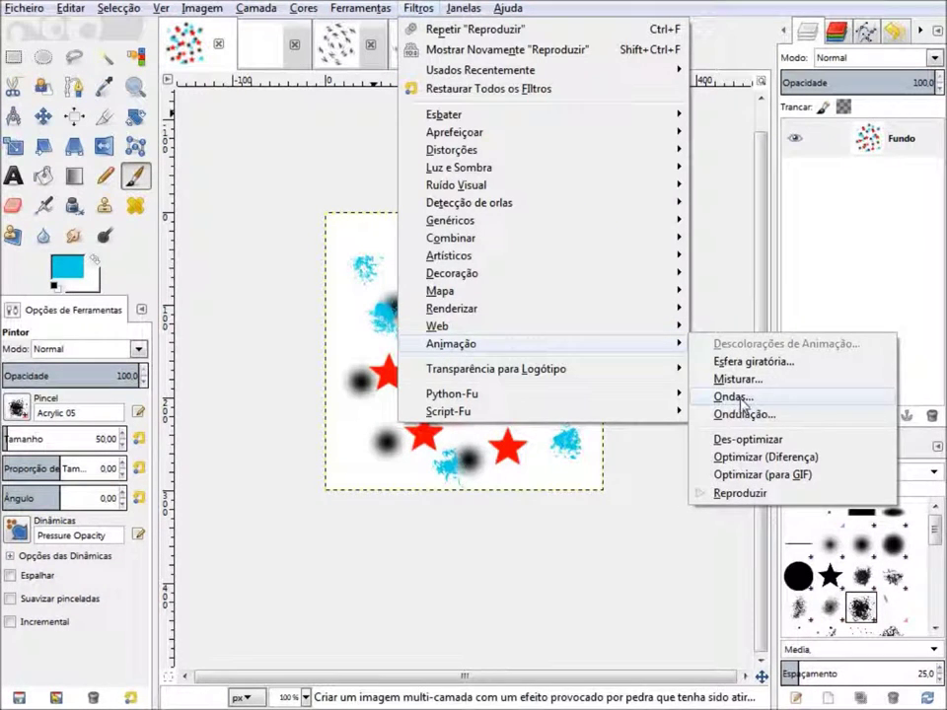
# - Make a 6-frame Waves animation of the coloured image with default amplitude 10 and wavelength 10
pyautogui.click(737, 398)
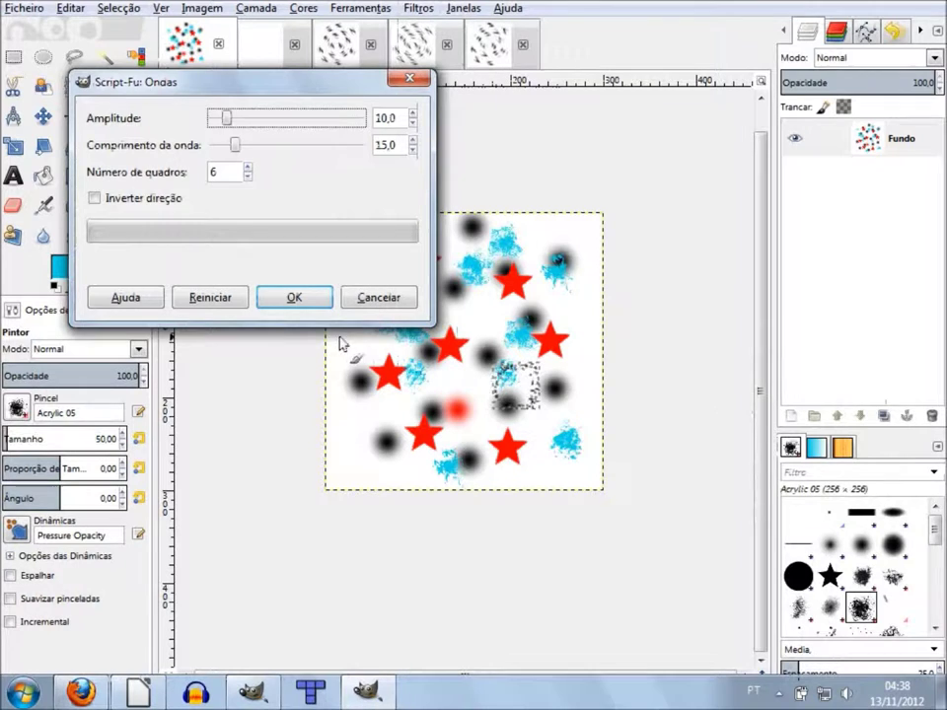
pyautogui.click(232, 301)
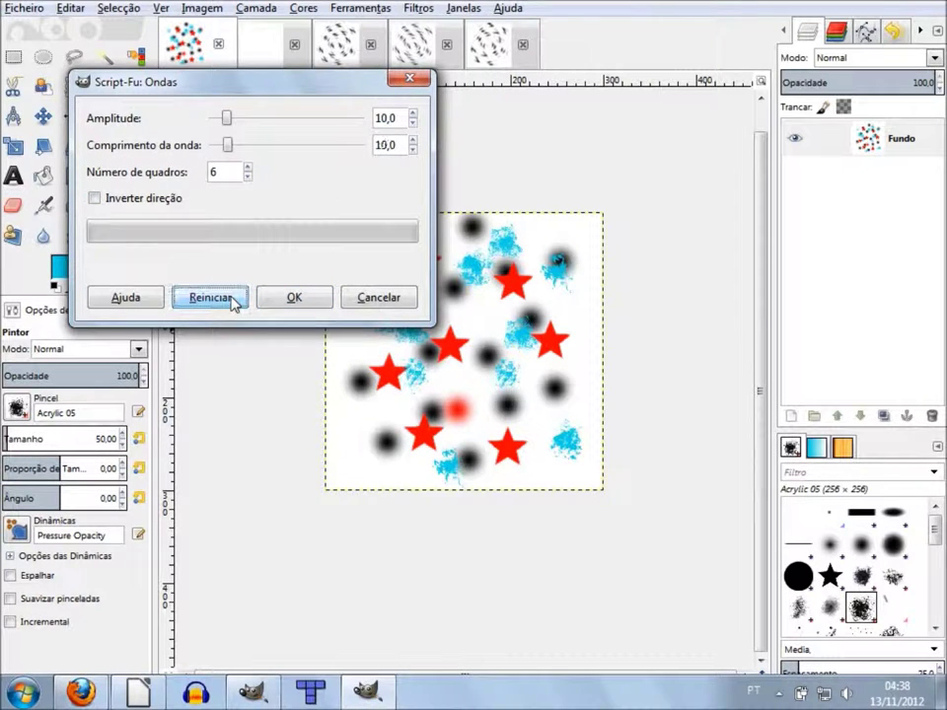
pyautogui.click(296, 299)
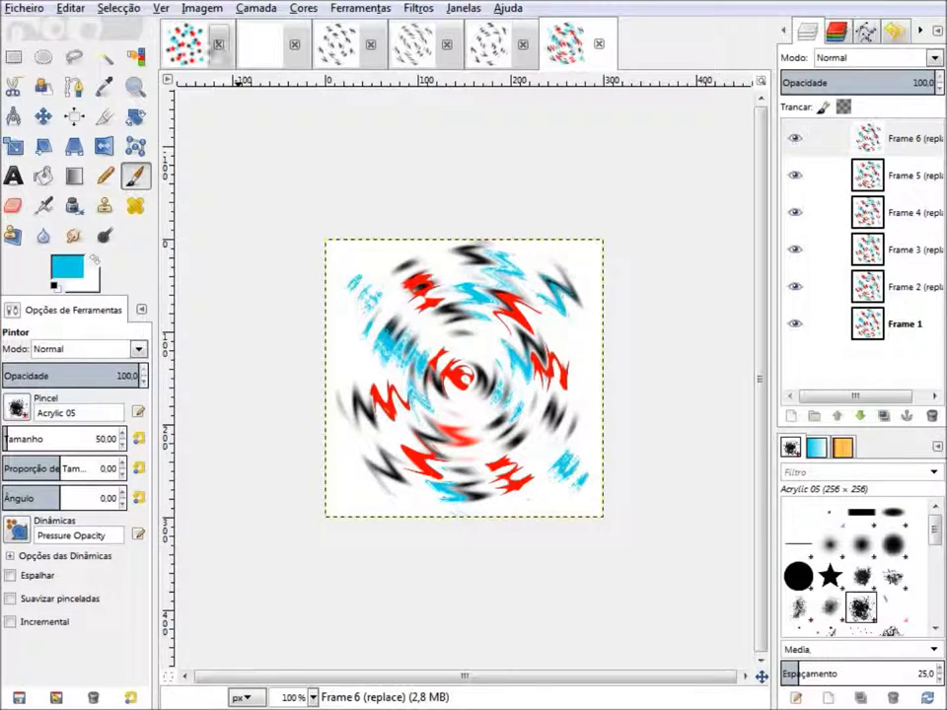
pyautogui.click(187, 48)
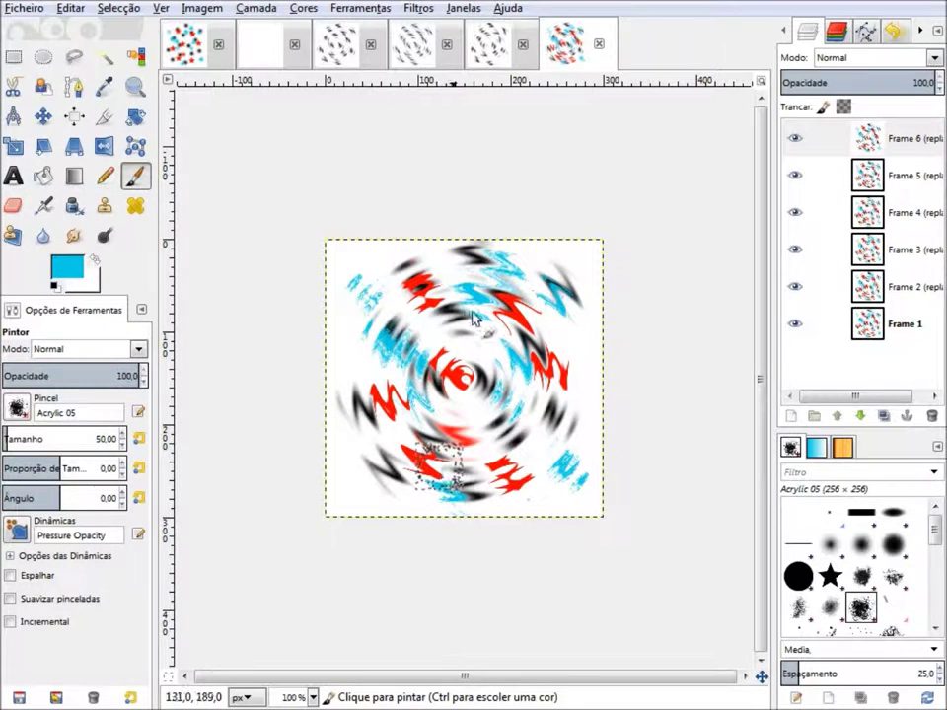
pyautogui.click(418, 8)
pyautogui.moveTo(451, 343)
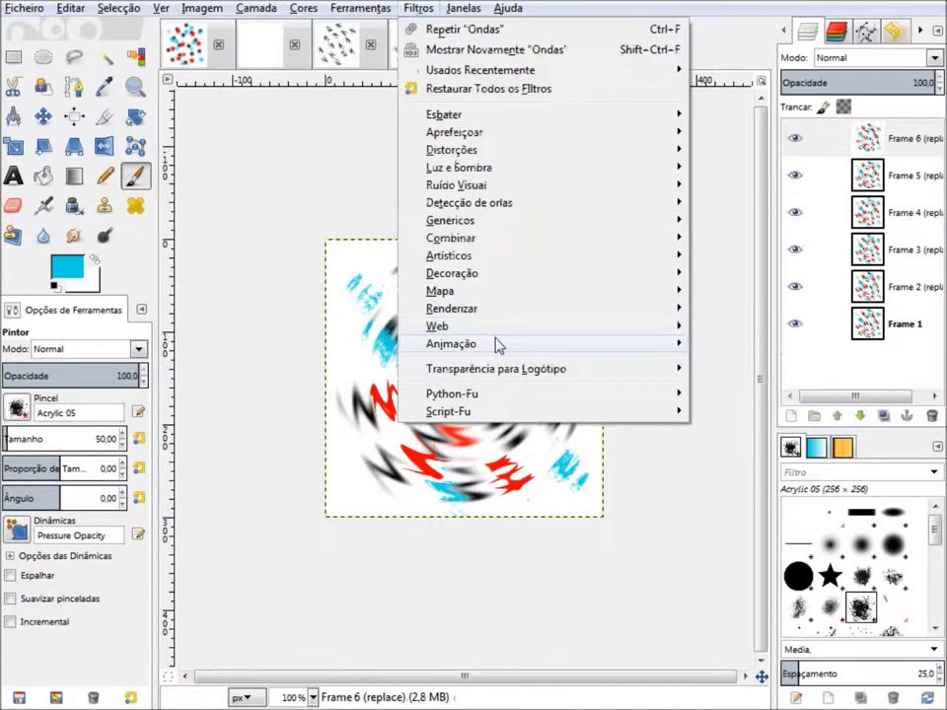
# - Play back the coloured swirl animation, then close playback and return to the original dots-and-stars image
pyautogui.click(720, 493)
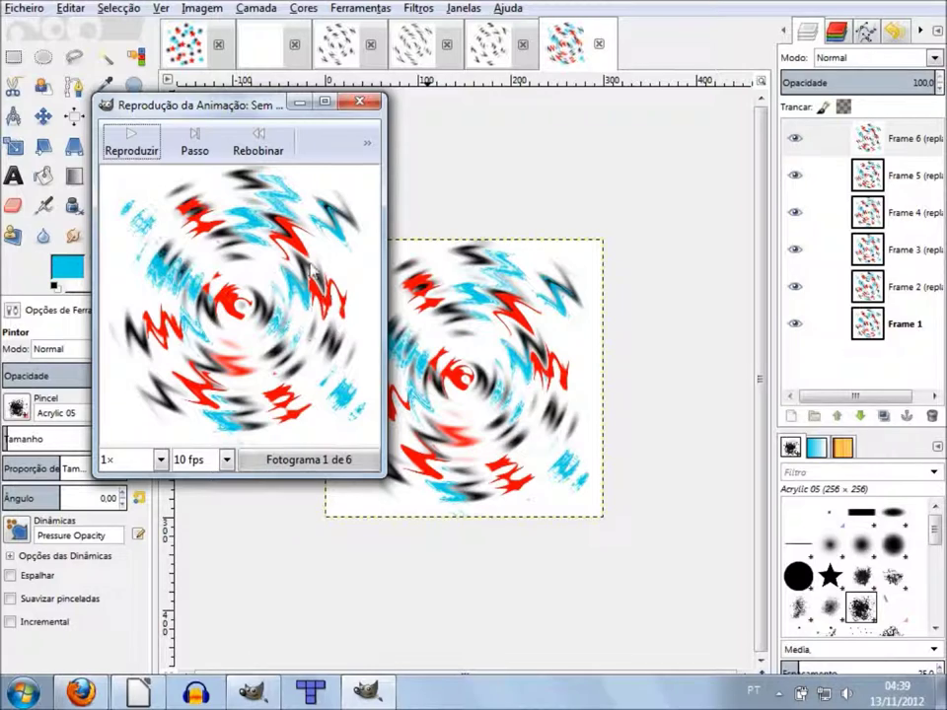
pyautogui.click(131, 158)
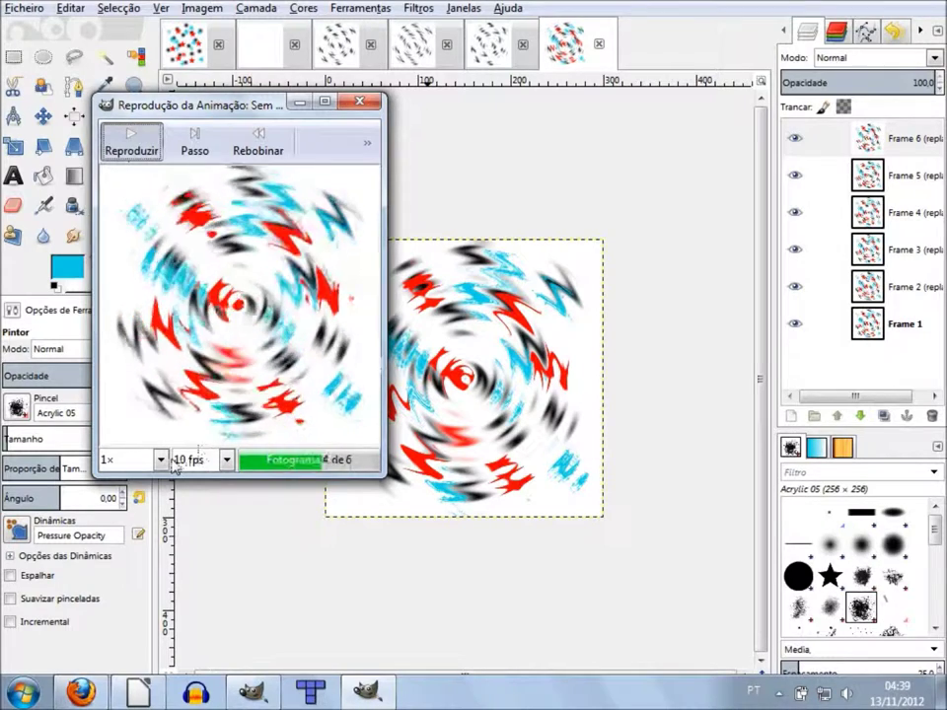
pyautogui.click(359, 102)
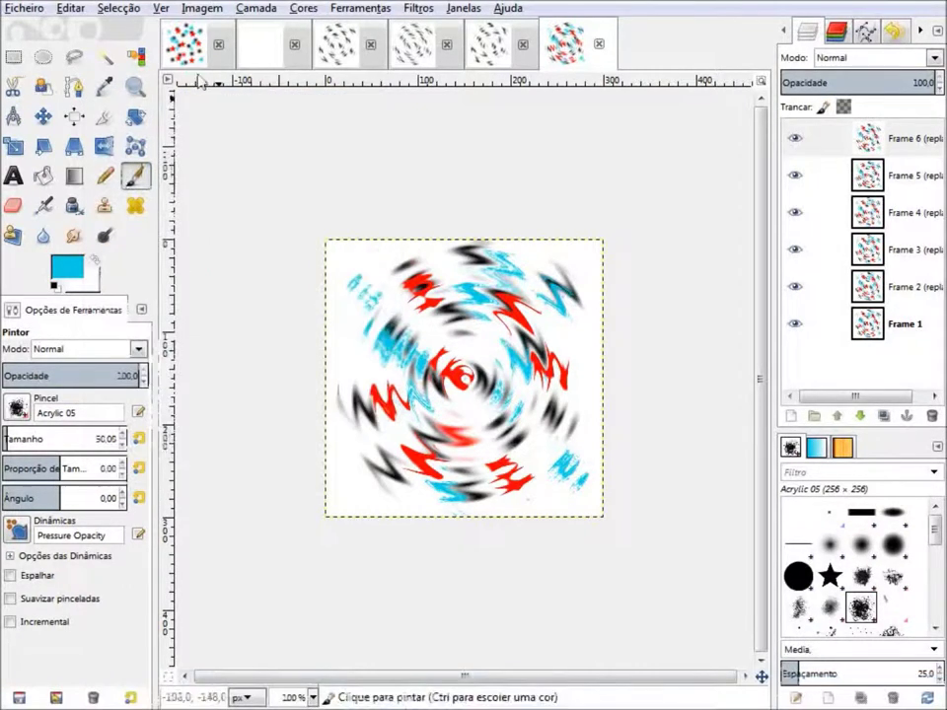
pyautogui.click(184, 44)
pyautogui.click(418, 8)
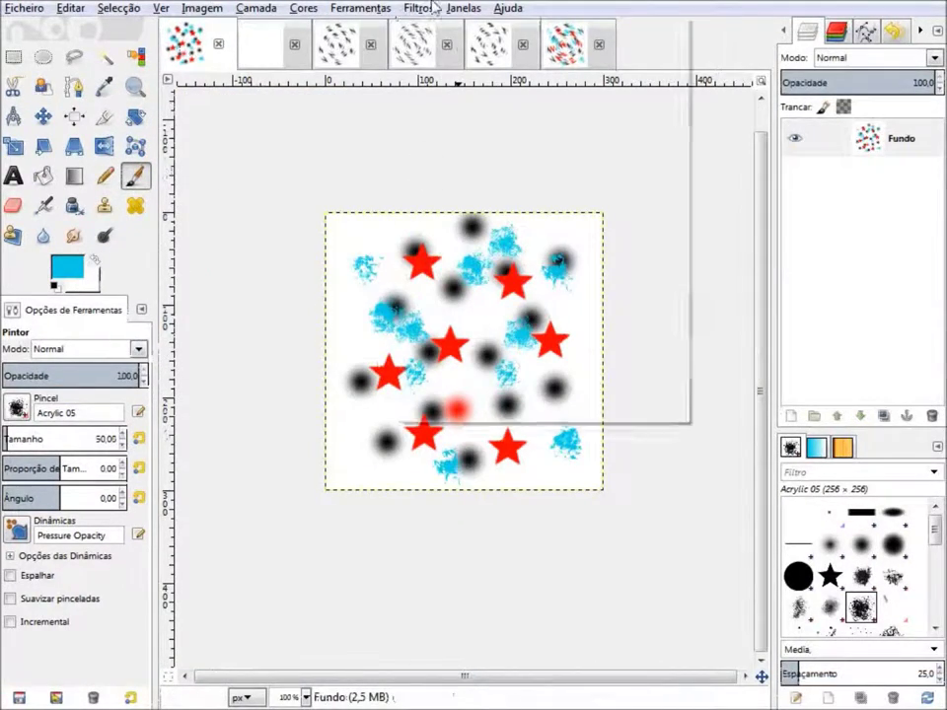
pyautogui.moveTo(450, 343)
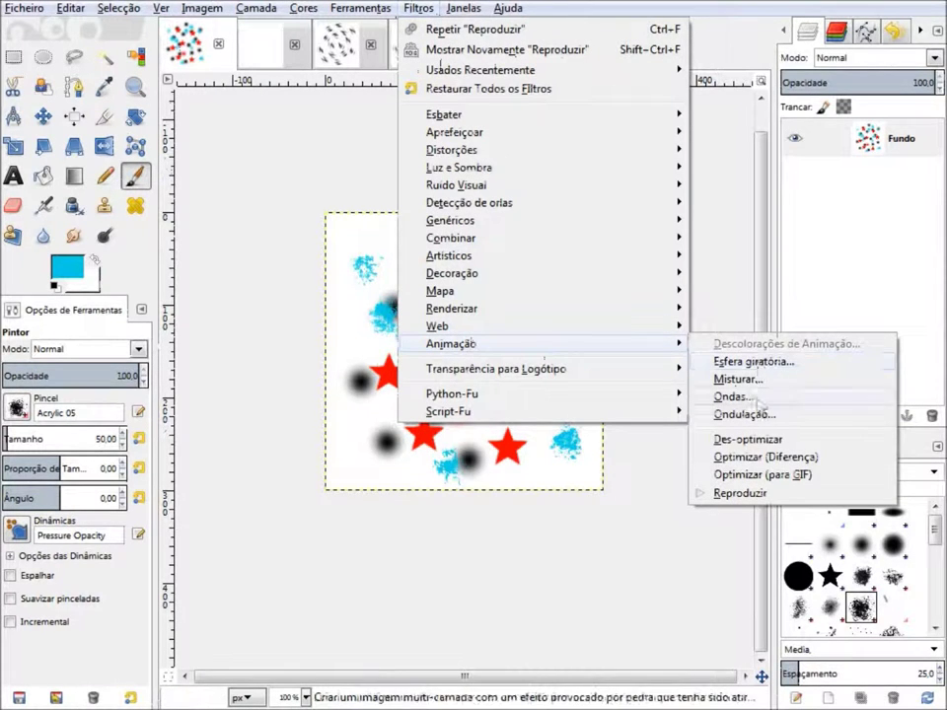
# - Generate a 6-frame Waves animation with amplitude 3 and wavelength 3, comparing it with the swirled one
pyautogui.click(742, 404)
pyautogui.write('3')
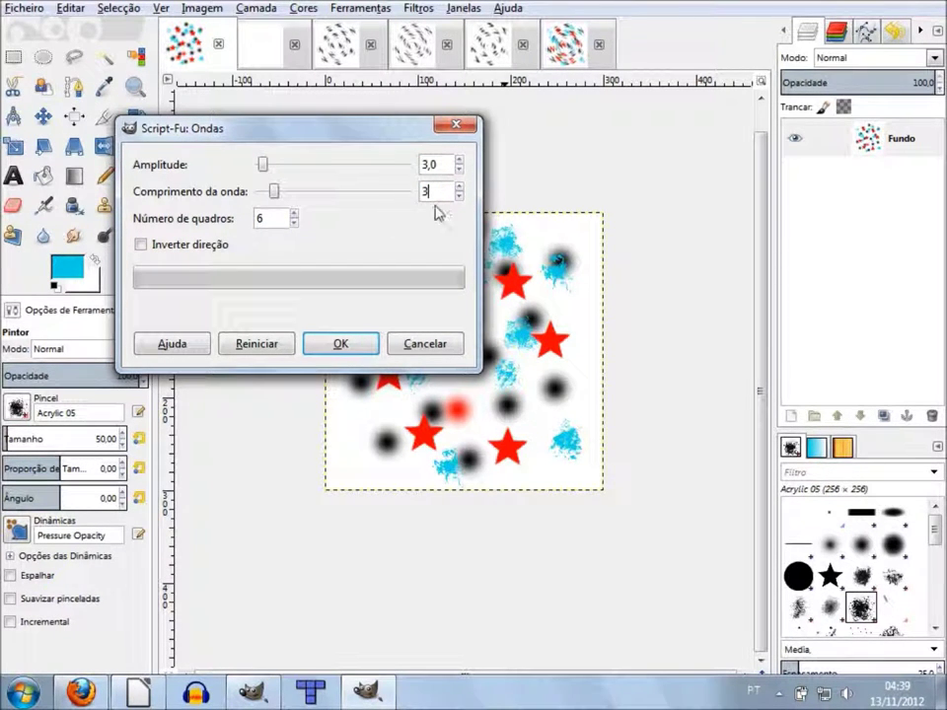
pyautogui.click(359, 345)
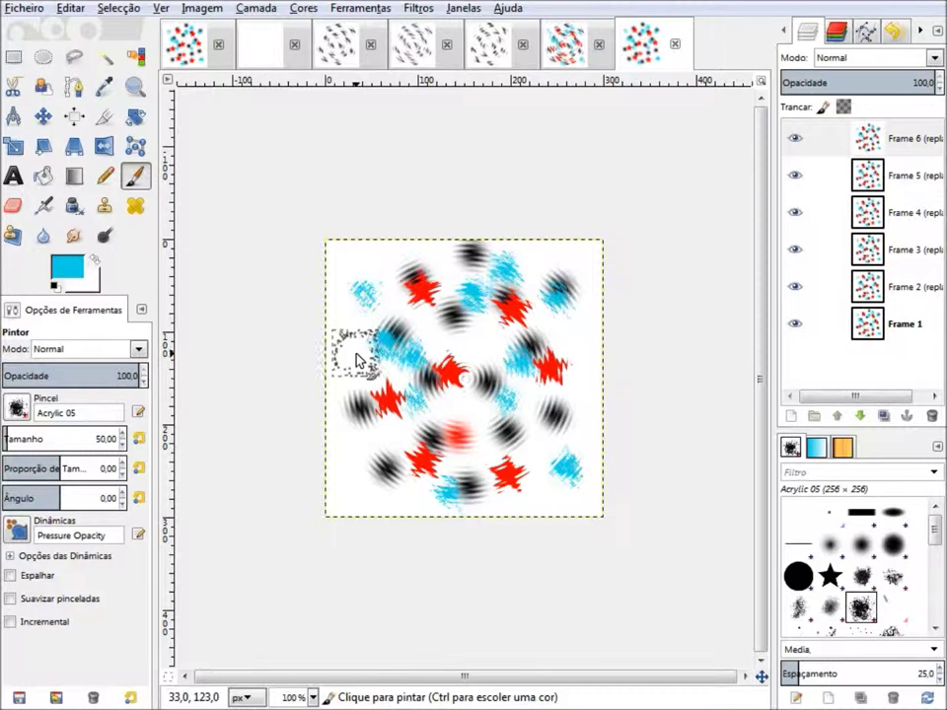
pyautogui.click(564, 43)
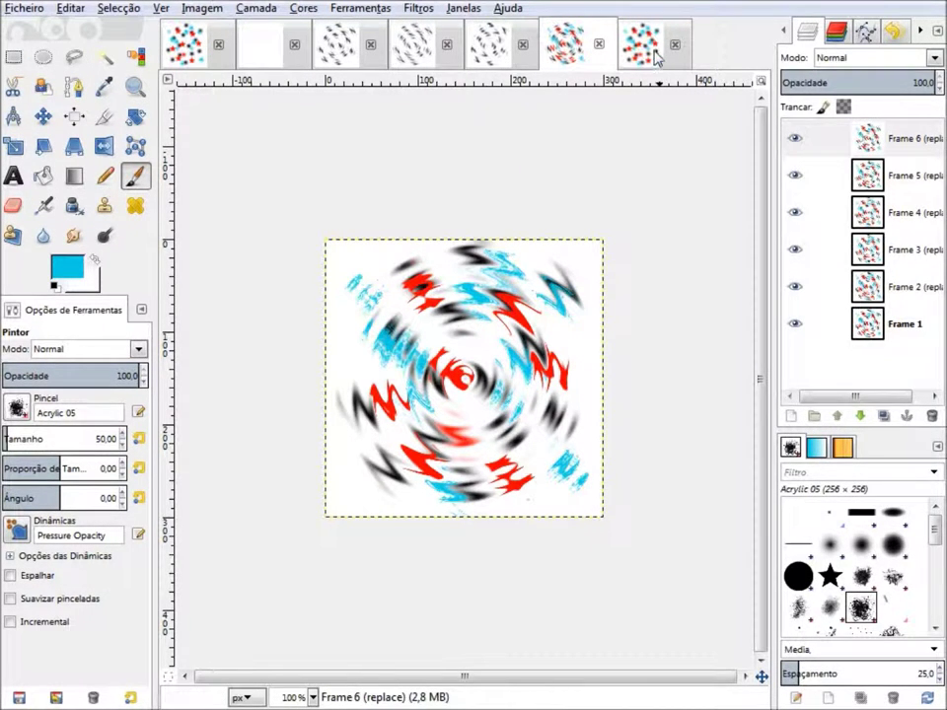
pyautogui.moveTo(559, 146)
pyautogui.mouseDown()
pyautogui.moveTo(273, 540)
pyautogui.moveTo(471, 436)
pyautogui.mouseUp()
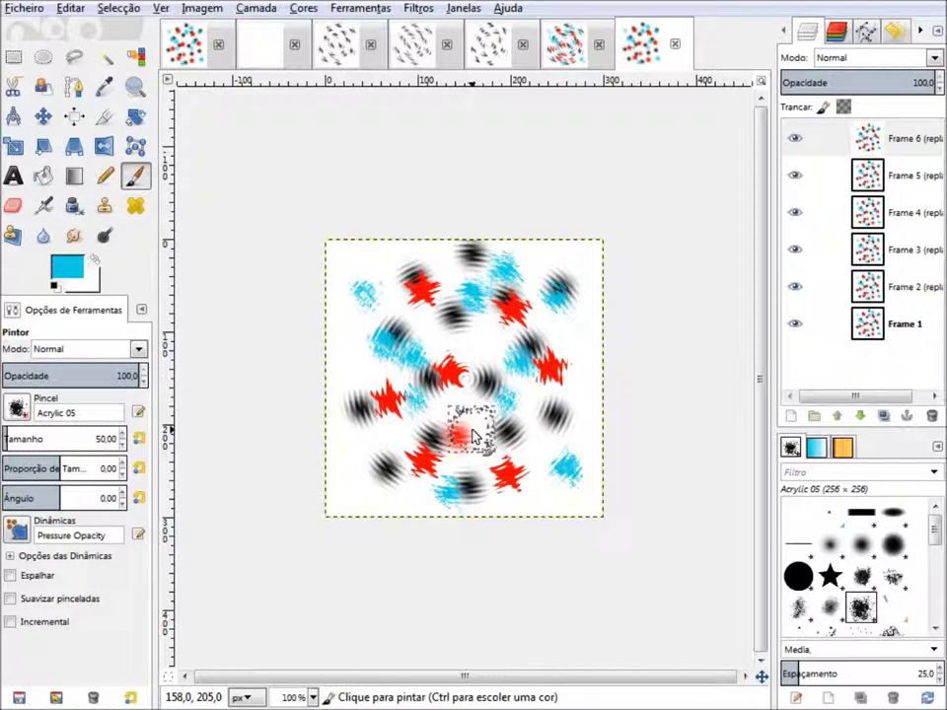
pyautogui.click(418, 8)
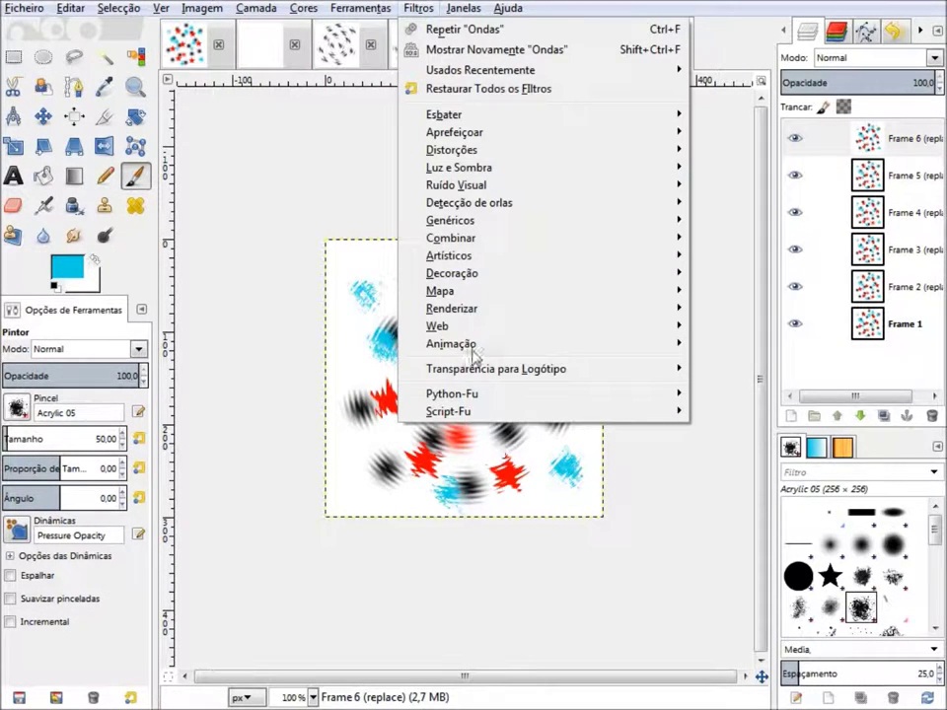
# - Open Animation Playback on the seventh image's rippled animation and play it
pyautogui.click(735, 492)
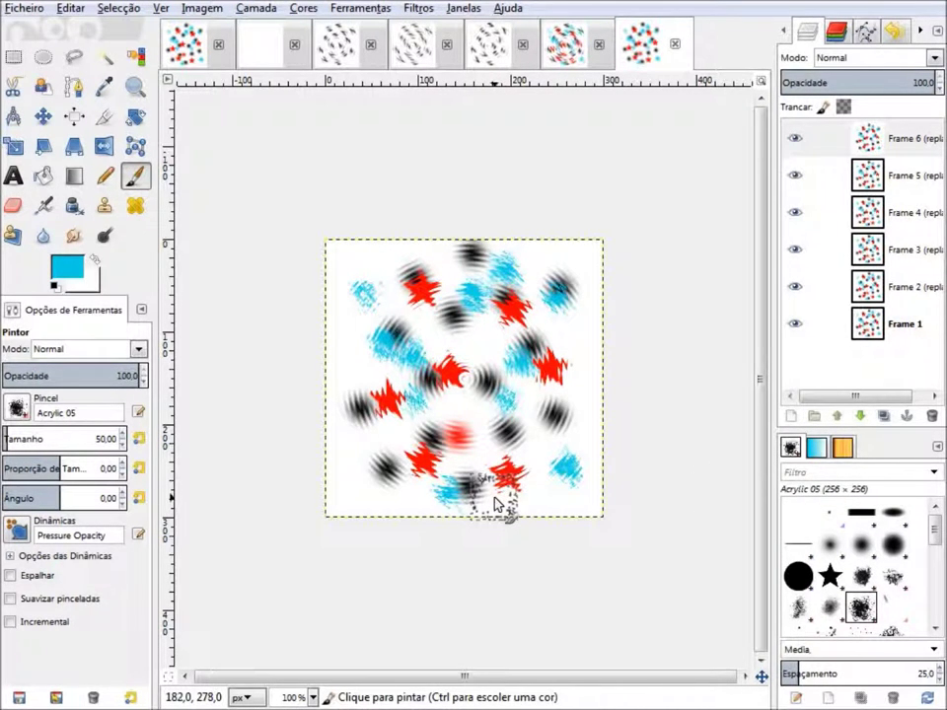
pyautogui.click(192, 197)
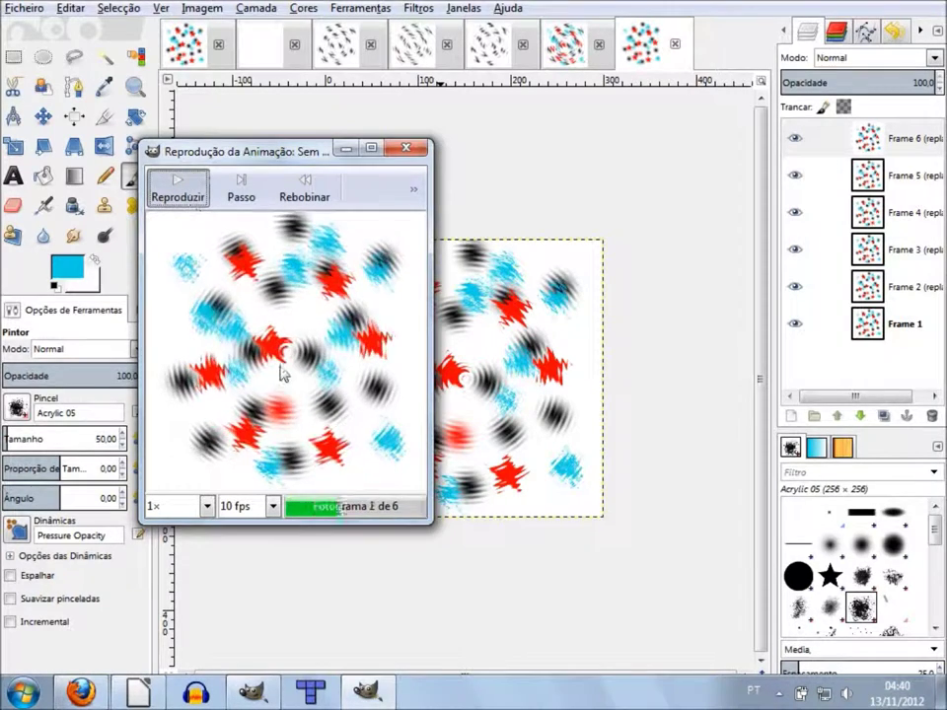